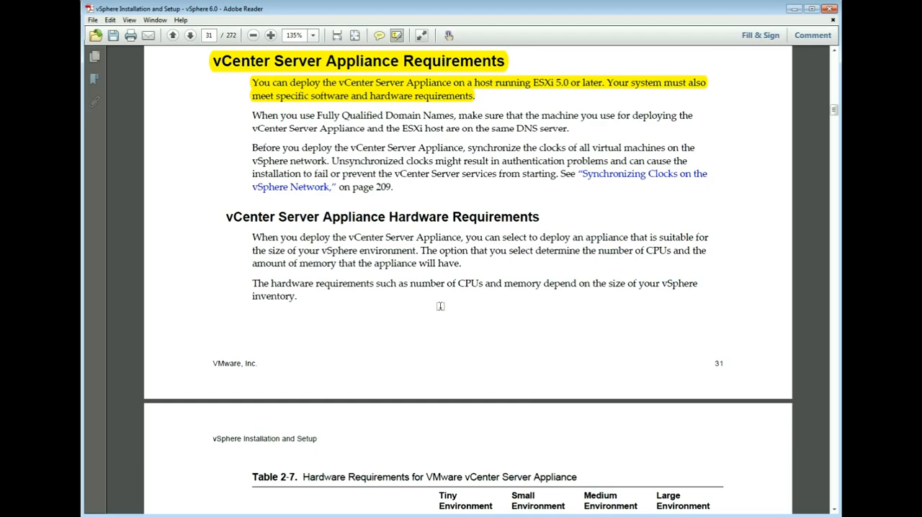
- Highlight the Table 2-7 hardware requirements title and the opening of the Important note on adding hardware for an embedded Platform Services Controller
{"action": "scroll", "coordinate": [440, 306], "scroll_direction": "down", "scroll_amount": 3}
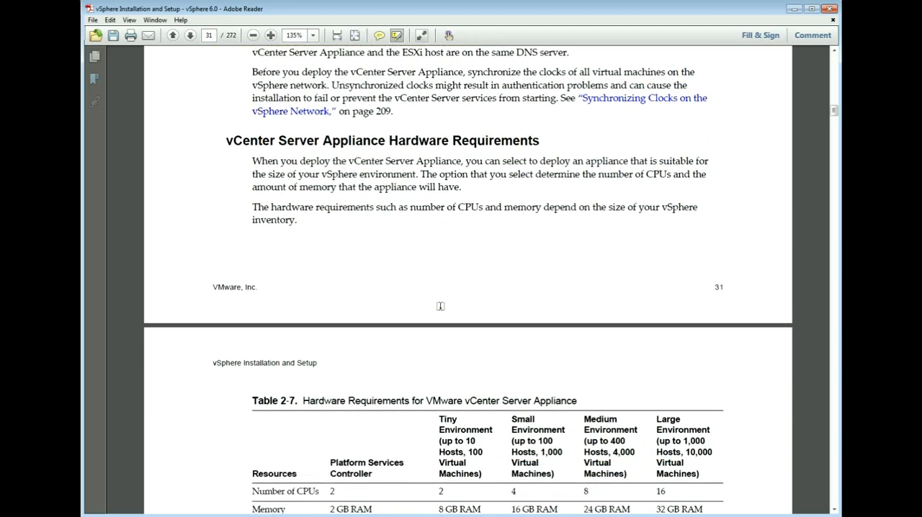
{"action": "scroll", "coordinate": [441, 306], "scroll_direction": "down", "scroll_amount": 3}
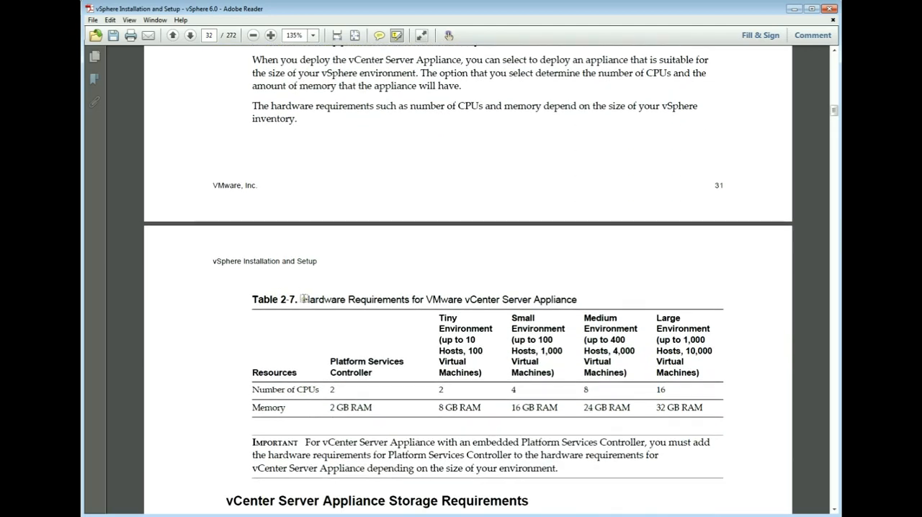
{"action": "left_click_drag", "start_coordinate": [304, 298], "coordinate": [579, 301]}
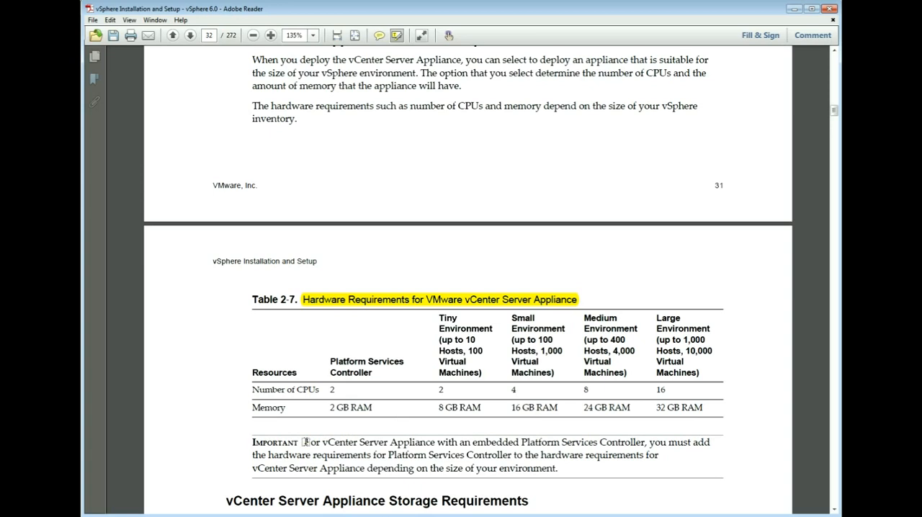
{"action": "left_click_drag", "start_coordinate": [305, 441], "coordinate": [335, 444]}
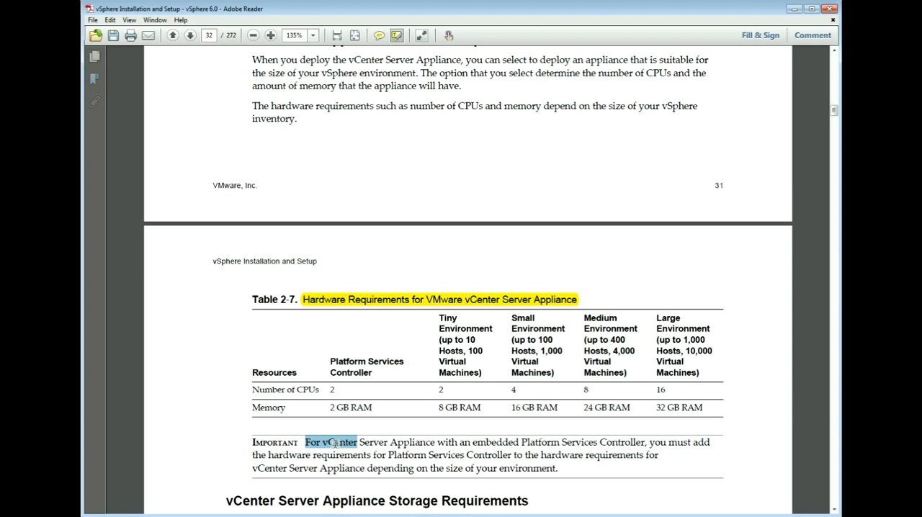
{"action": "left_click_drag", "start_coordinate": [334, 445], "coordinate": [348, 448]}
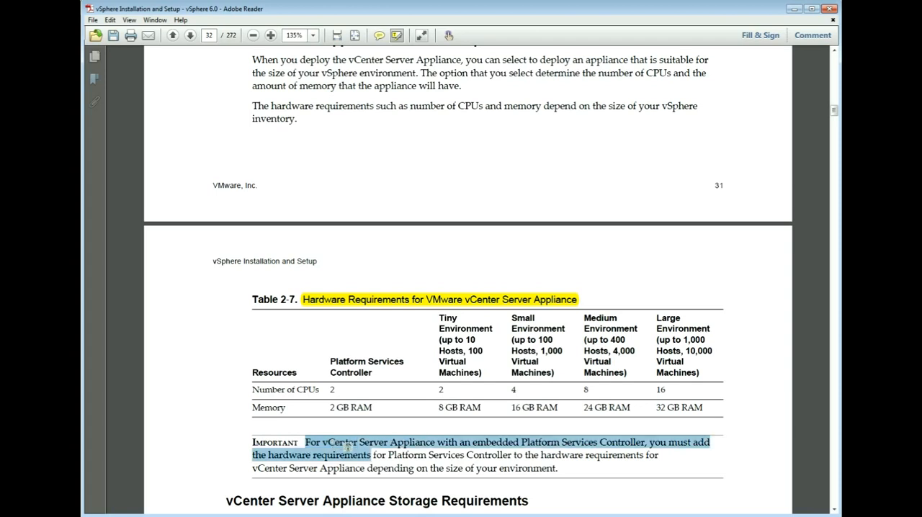
{"action": "left_click_drag", "start_coordinate": [347, 447], "coordinate": [348, 447]}
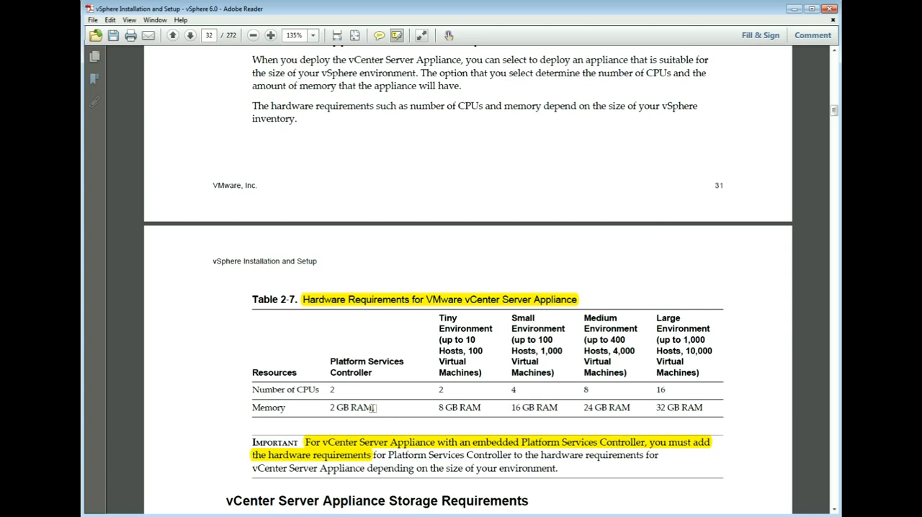
- Highlight the software requirements text about deploying only with the Client Integration Plug-In and the sentence ruling out the vSphere Client or vSphere Web Client
{"action": "scroll", "coordinate": [373, 408], "scroll_direction": "down", "scroll_amount": 2}
{"action": "scroll", "coordinate": [373, 408], "scroll_direction": "down", "scroll_amount": 1}
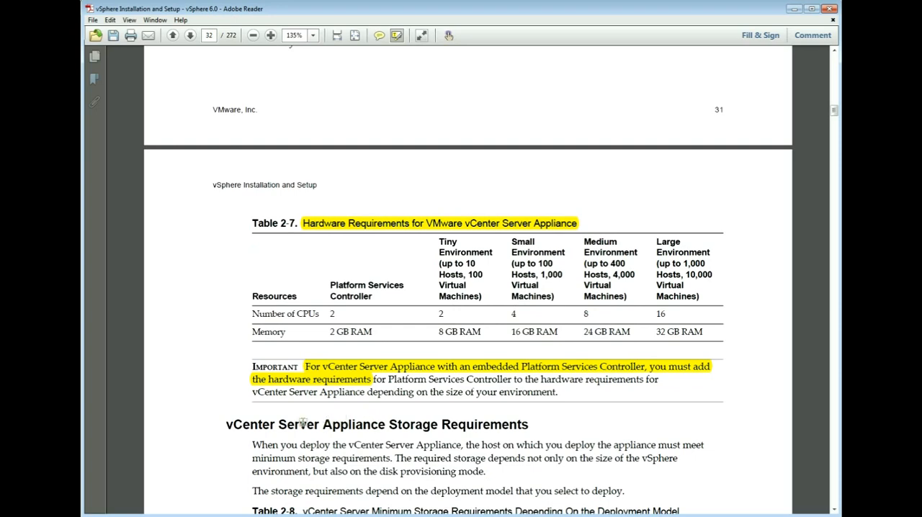
{"action": "scroll", "coordinate": [296, 425], "scroll_direction": "down", "scroll_amount": 3}
{"action": "scroll", "coordinate": [296, 425], "scroll_direction": "down", "scroll_amount": 2}
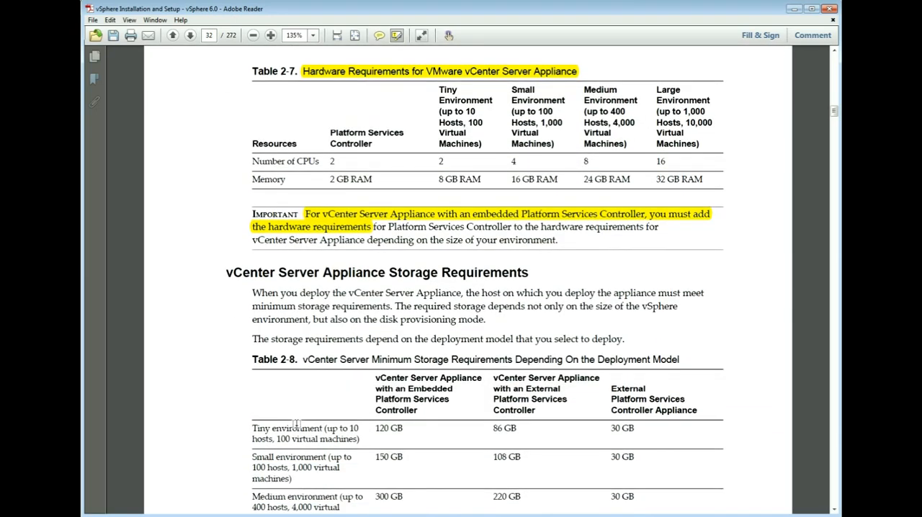
{"action": "scroll", "coordinate": [297, 424], "scroll_direction": "down", "scroll_amount": 2}
{"action": "scroll", "coordinate": [296, 424], "scroll_direction": "down", "scroll_amount": 3}
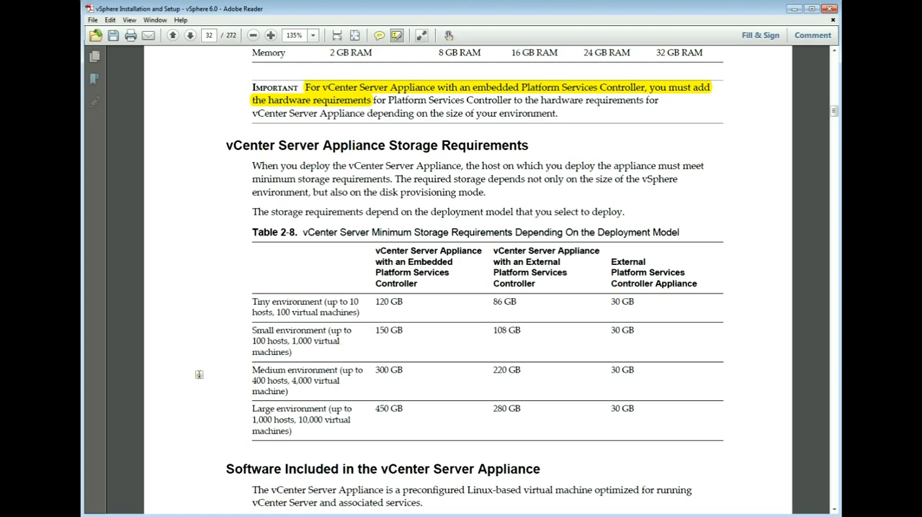
{"action": "scroll", "coordinate": [220, 369], "scroll_direction": "down", "scroll_amount": 12}
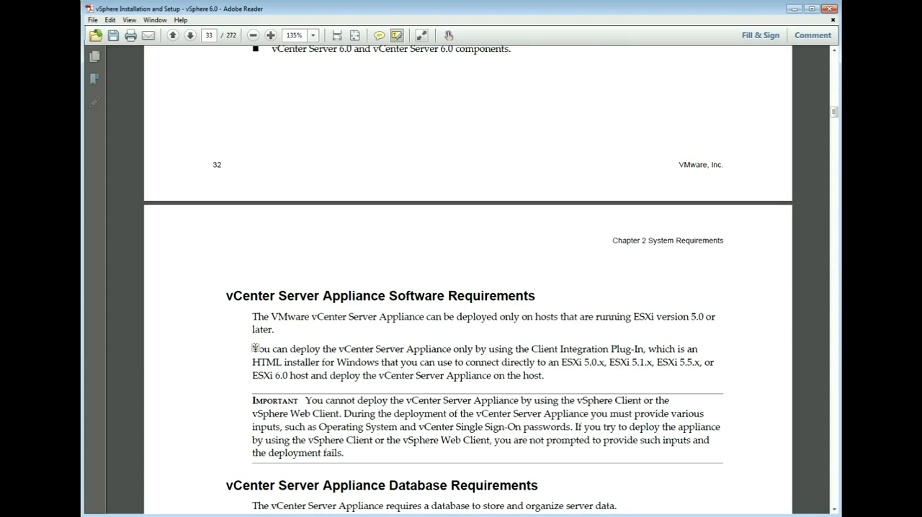
{"action": "left_click_drag", "start_coordinate": [253, 349], "coordinate": [646, 349]}
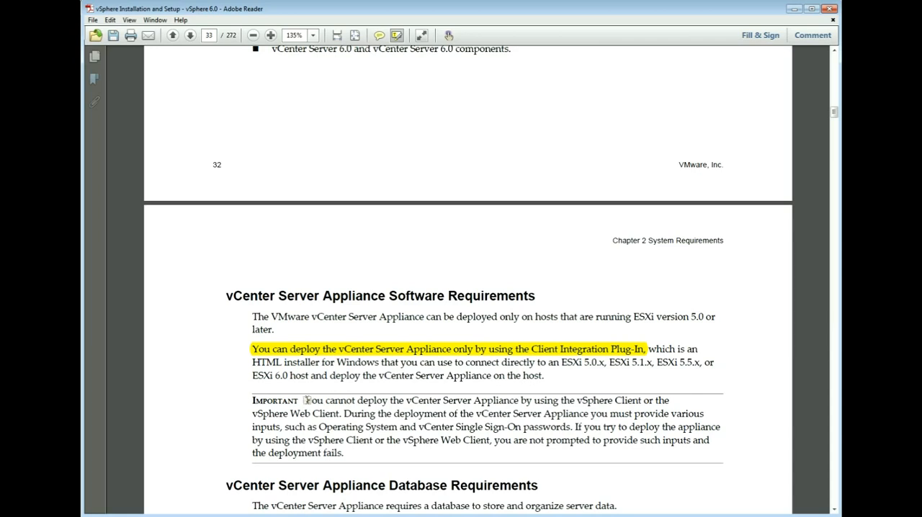
{"action": "mouse_move", "coordinate": [306, 400]}
{"action": "left_mouse_down"}
{"action": "mouse_move", "coordinate": [569, 414]}
{"action": "mouse_move", "coordinate": [629, 402]}
{"action": "mouse_move", "coordinate": [701, 415]}
{"action": "mouse_move", "coordinate": [342, 418]}
{"action": "left_mouse_up"}
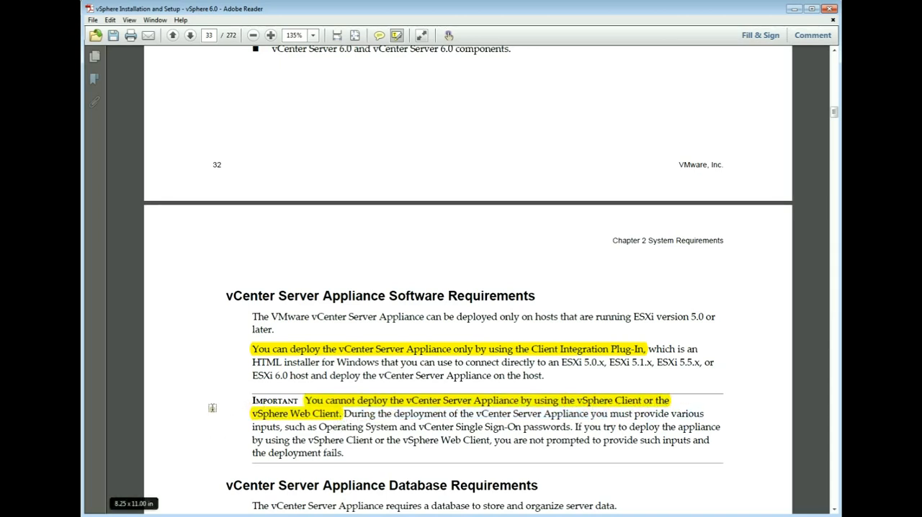
- Highlight the sentence about using the bundled PostgreSQL database in the vCenter Server Appliance Database Requirements section
{"action": "scroll", "coordinate": [212, 407], "scroll_direction": "down", "scroll_amount": 5}
{"action": "scroll", "coordinate": [212, 408], "scroll_direction": "down", "scroll_amount": 2}
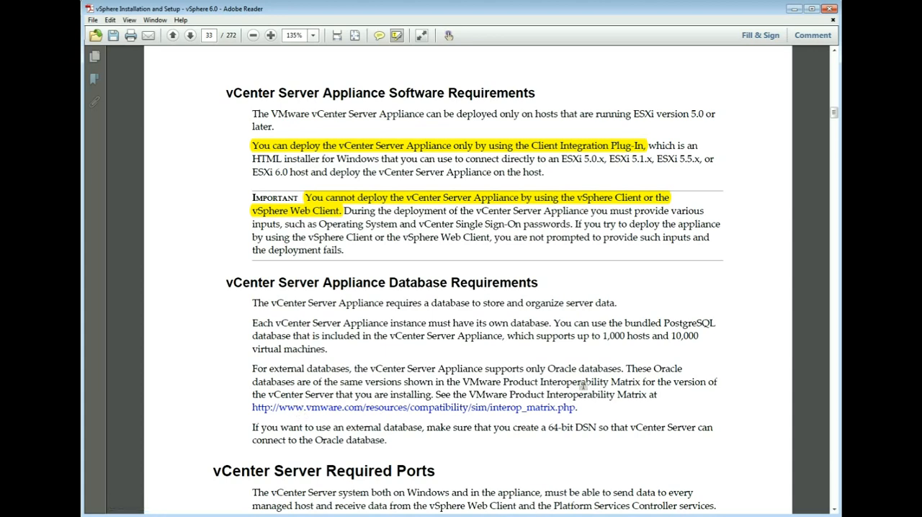
{"action": "left_click_drag", "start_coordinate": [555, 323], "coordinate": [701, 336]}
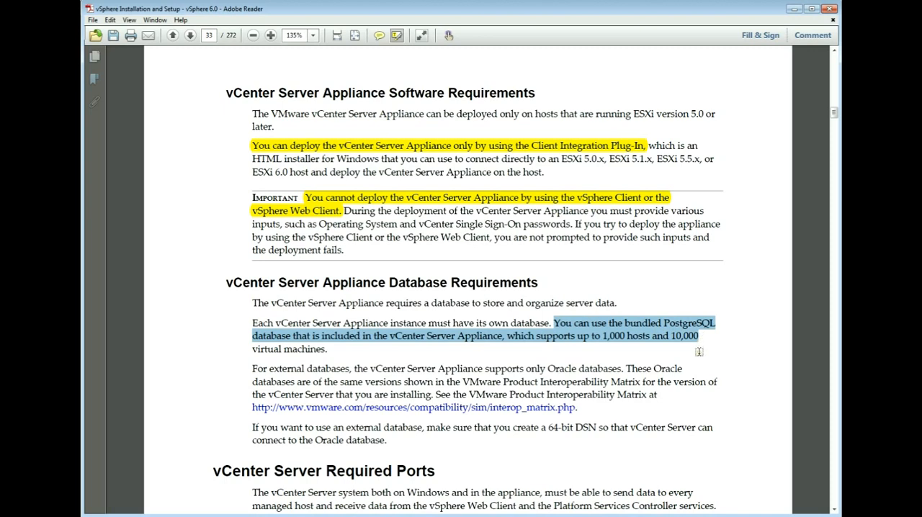
{"action": "left_click_drag", "start_coordinate": [699, 351], "coordinate": [699, 347]}
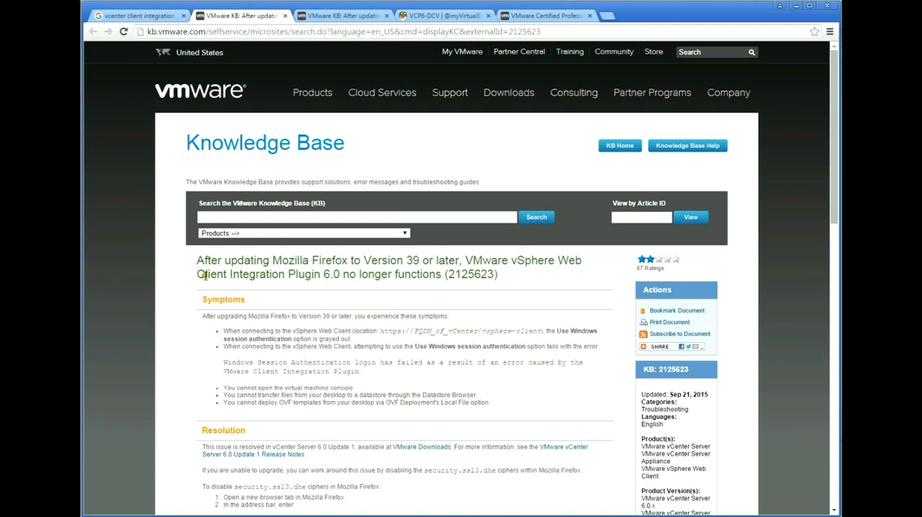
- In the web browser, review KB article 2125623 on Client Integration Plugin 6.0 and its Firefox ciphers, and open the adjacent KB article
{"action": "left_click_drag", "start_coordinate": [197, 275], "coordinate": [345, 277]}
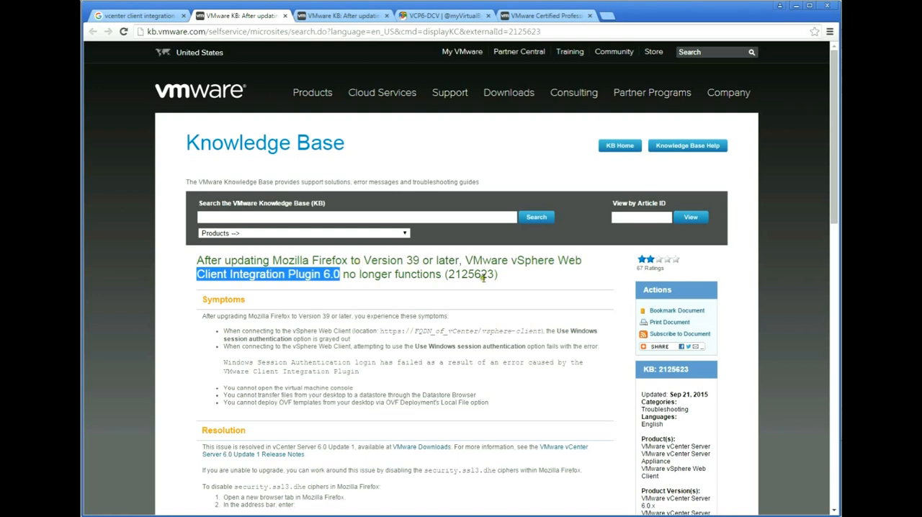
{"action": "scroll", "coordinate": [351, 360], "scroll_direction": "down", "scroll_amount": 2}
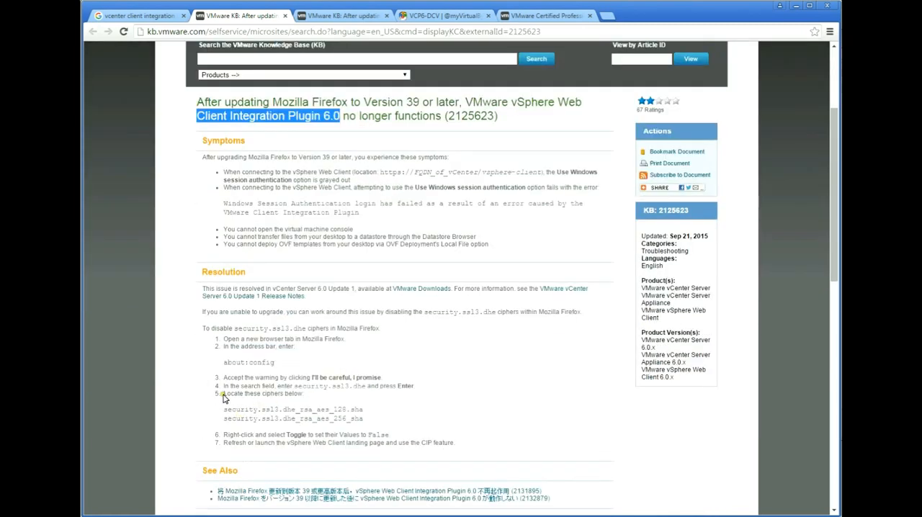
{"action": "left_click_drag", "start_coordinate": [223, 408], "coordinate": [367, 420]}
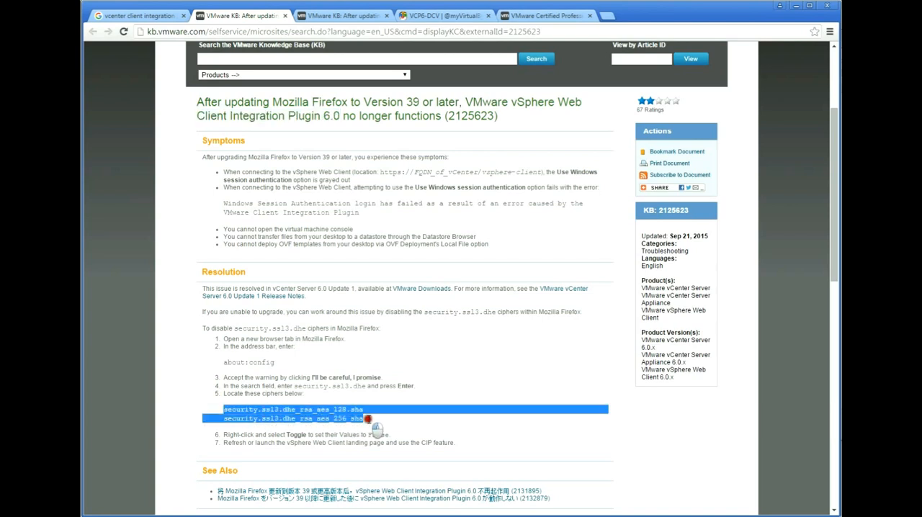
{"action": "left_click", "coordinate": [431, 428]}
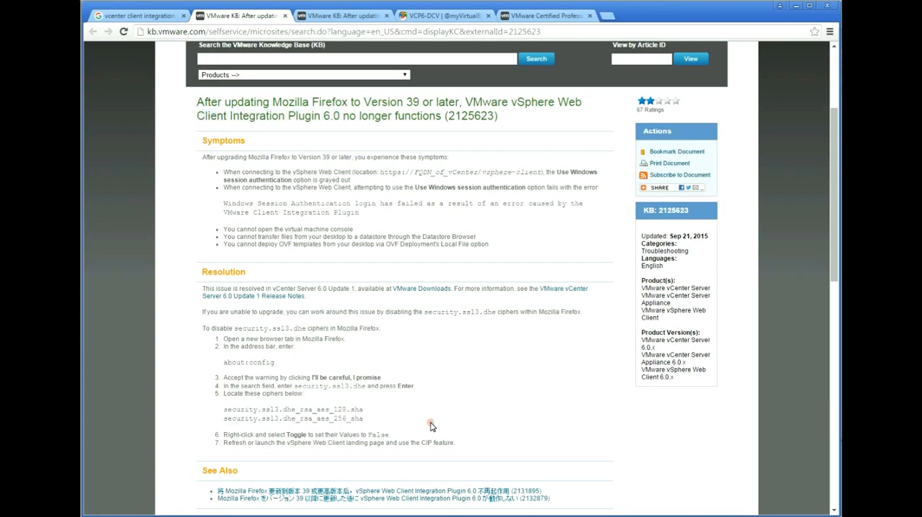
{"action": "left_click", "coordinate": [342, 16]}
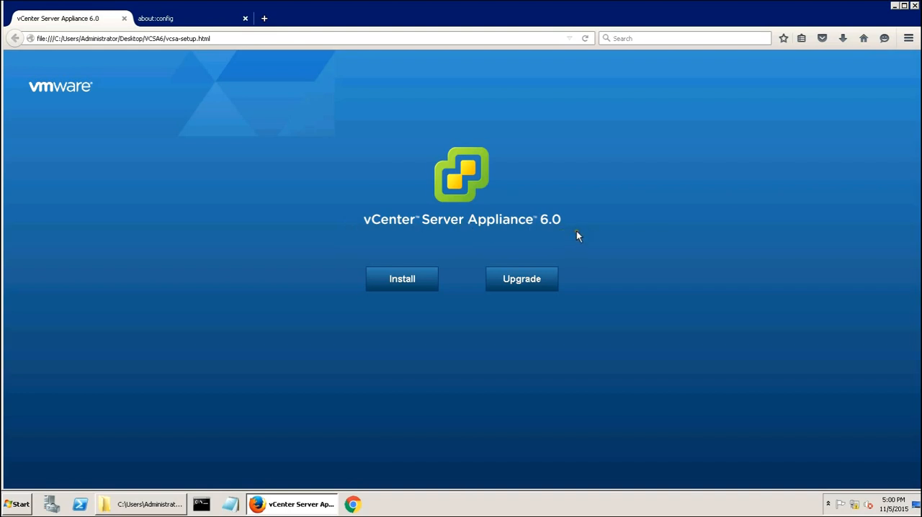
- Check the vcsa-setup.html file in the VCSA6 folder and the two security.ssl3.dhe_rsa_aes cipher preferences in Firefox's about:config
{"action": "left_click", "coordinate": [153, 504]}
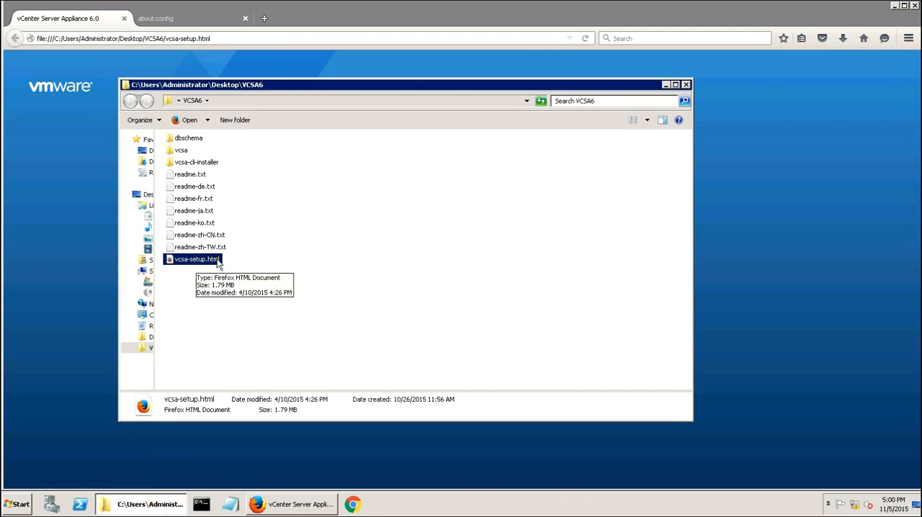
{"action": "left_click", "coordinate": [384, 21]}
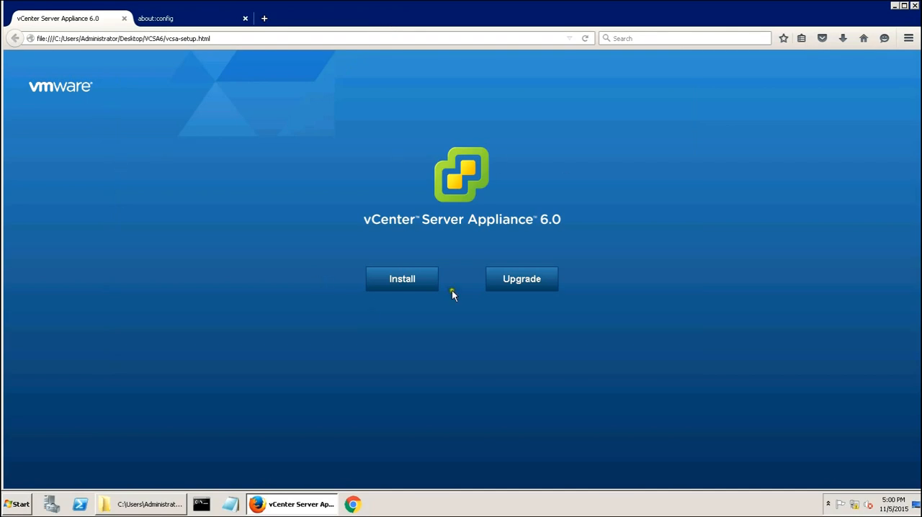
{"action": "left_click", "coordinate": [169, 22]}
{"action": "left_click", "coordinate": [164, 126]}
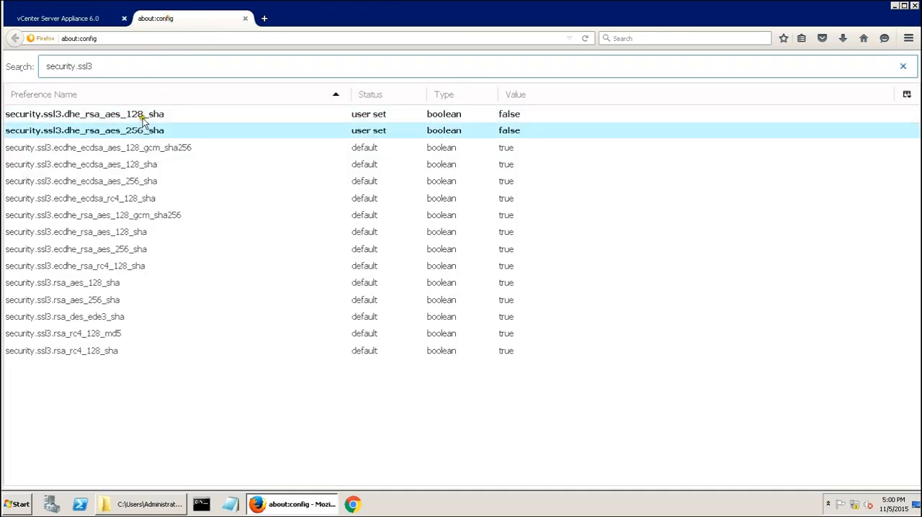
- Start the vCenter Server Appliance 6.0 installation from the setup page and accept the end user license agreement
{"action": "left_click", "coordinate": [74, 22]}
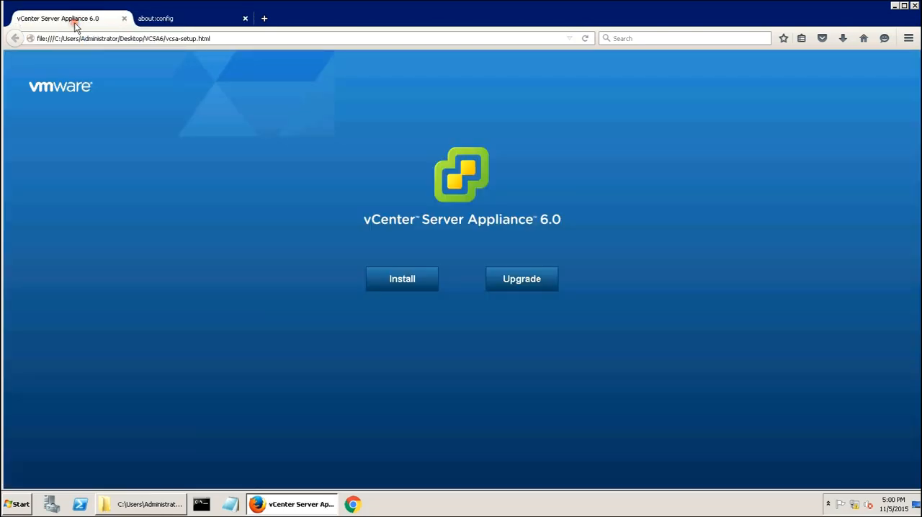
{"action": "left_click", "coordinate": [401, 281]}
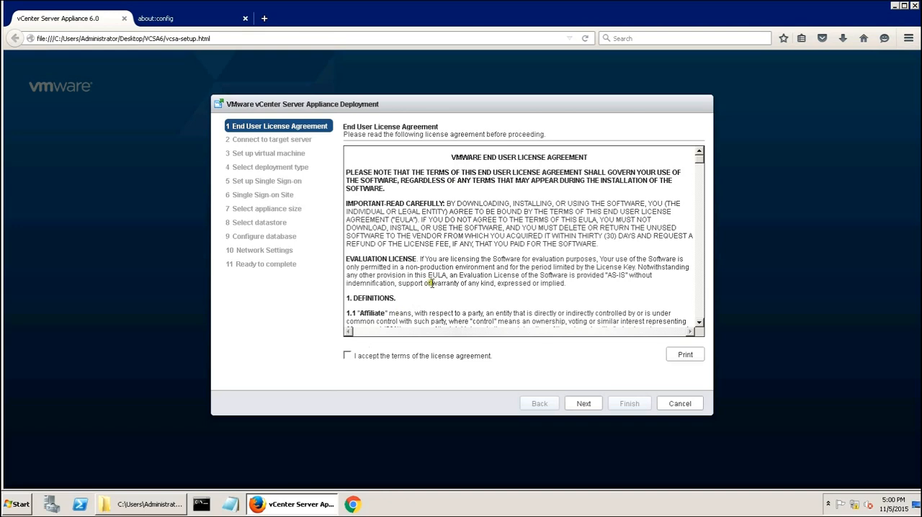
{"action": "left_click", "coordinate": [347, 356]}
{"action": "left_click", "coordinate": [585, 404]}
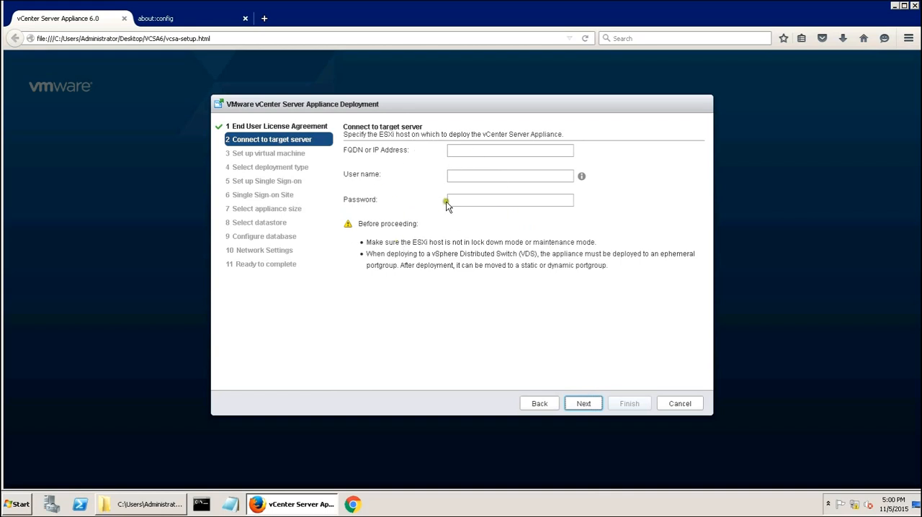
- Connect to the target ESXi host 192.168.20.14 as root, entering the account password and accepting the connection prompt
{"action": "left_click", "coordinate": [464, 149]}
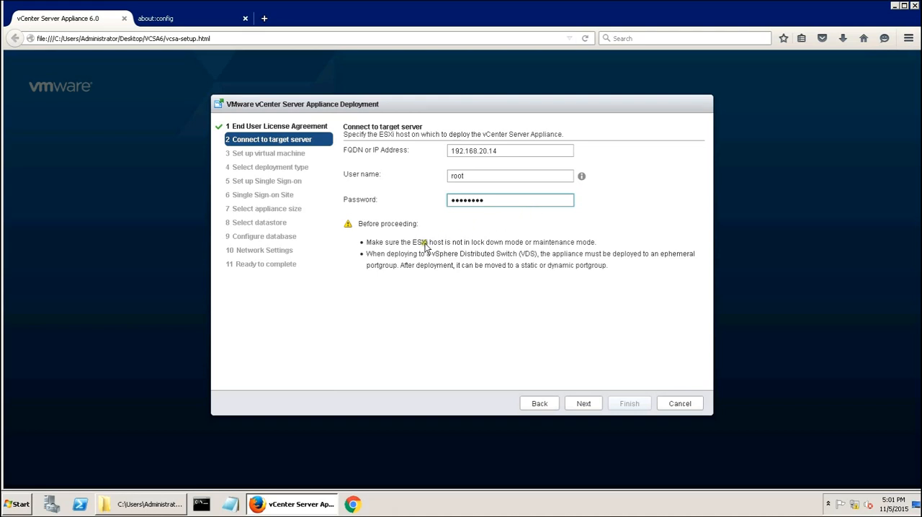
{"action": "left_click", "coordinate": [585, 406]}
{"action": "key", "text": "Return"}
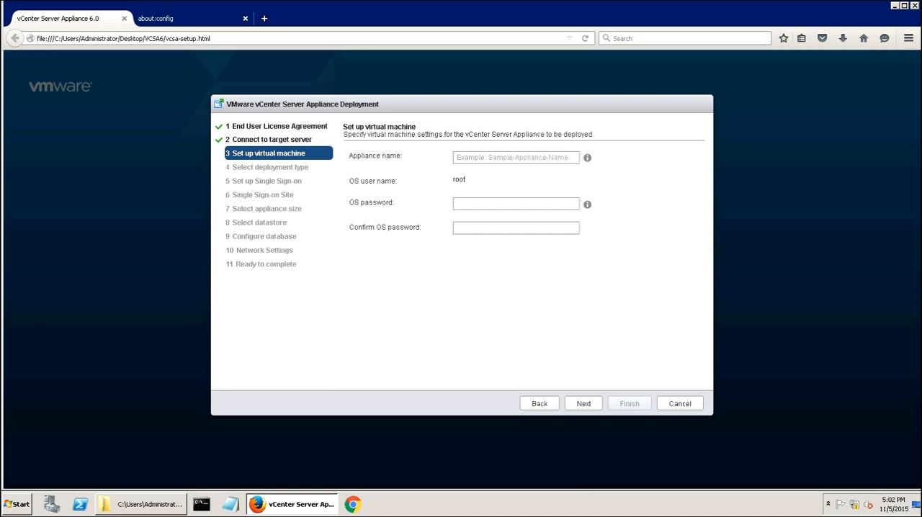
- Name the appliance vcsa02.mytestlab.net, enter and confirm its OS password, and keep the embedded Platform Services Controller deployment type
{"action": "left_click", "coordinate": [473, 157]}
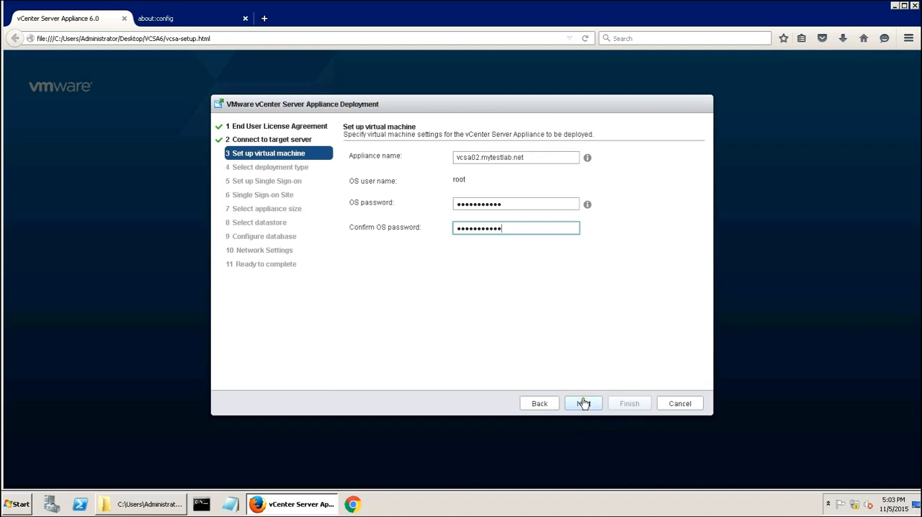
{"action": "left_click", "coordinate": [583, 403]}
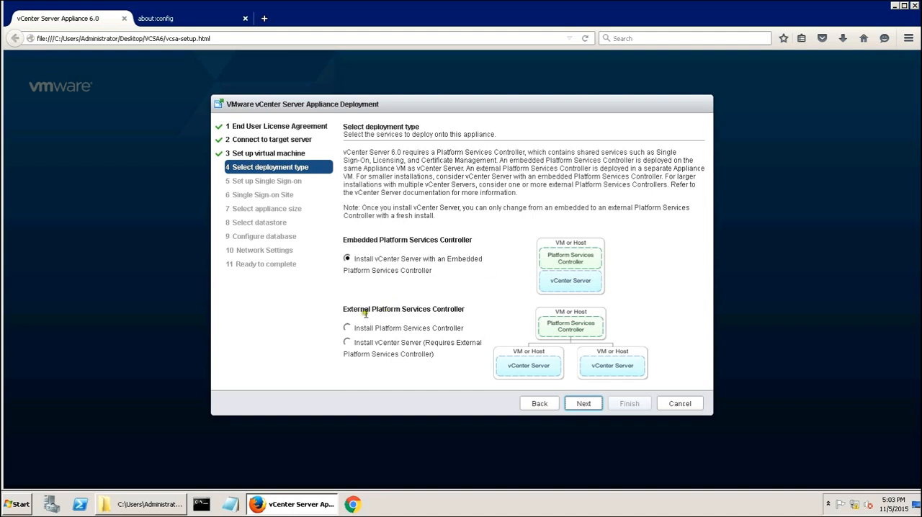
{"action": "left_click", "coordinate": [588, 406]}
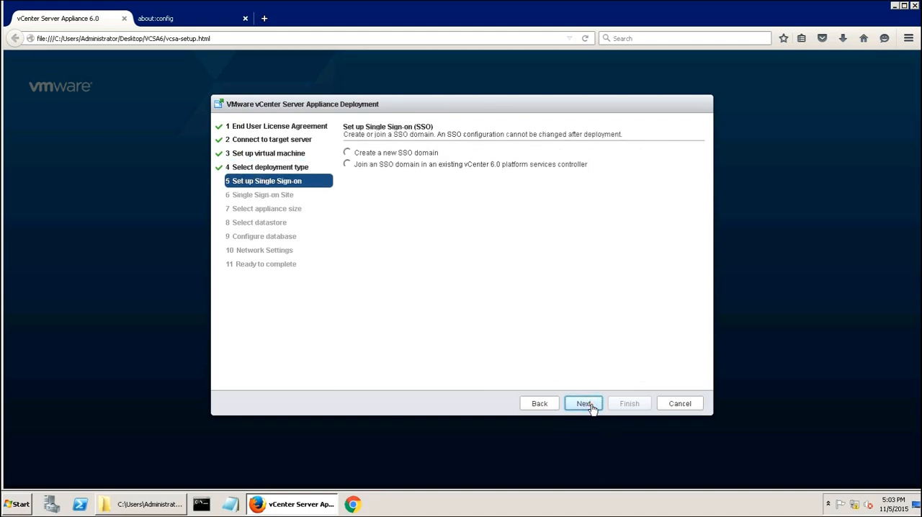
- Create a new SSO domain vsphere.local with site name First-site, entering and confirming the vCenter SSO password
{"action": "left_click", "coordinate": [348, 154]}
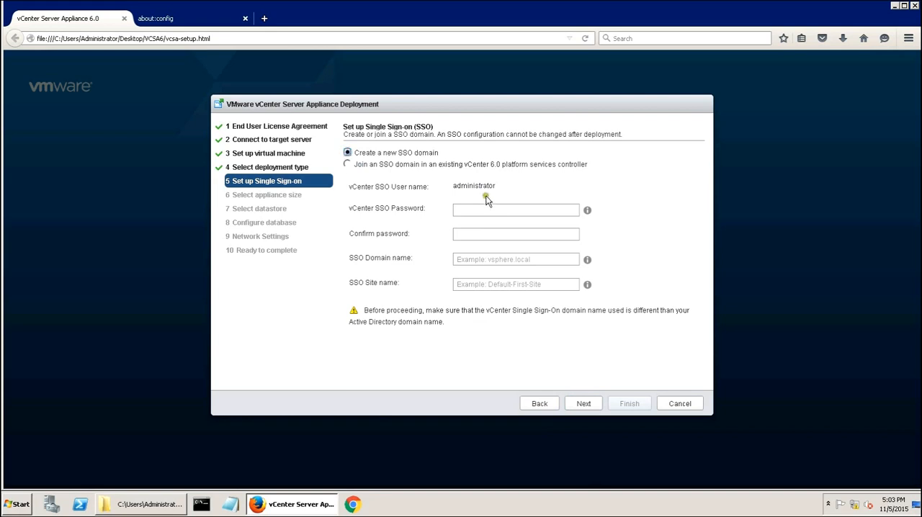
{"action": "left_click", "coordinate": [486, 210]}
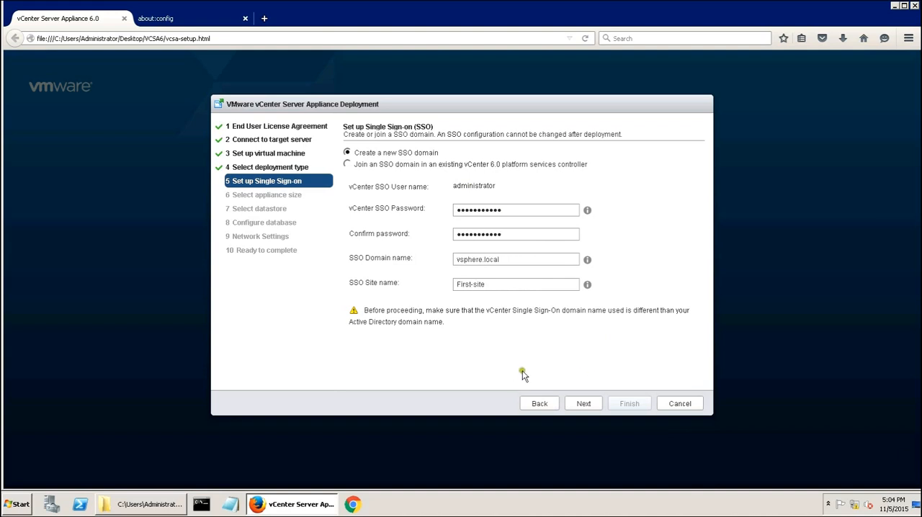
{"action": "left_click", "coordinate": [588, 404]}
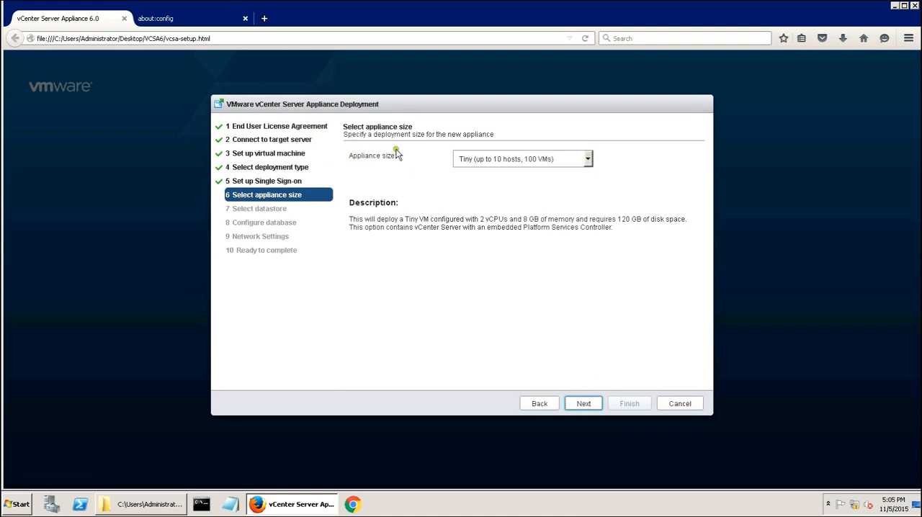
- Try the Large (up to 1000 hosts, 10,000 VMs) appliance size and examine its vCPU, memory and disk space requirements
{"action": "left_click", "coordinate": [503, 160]}
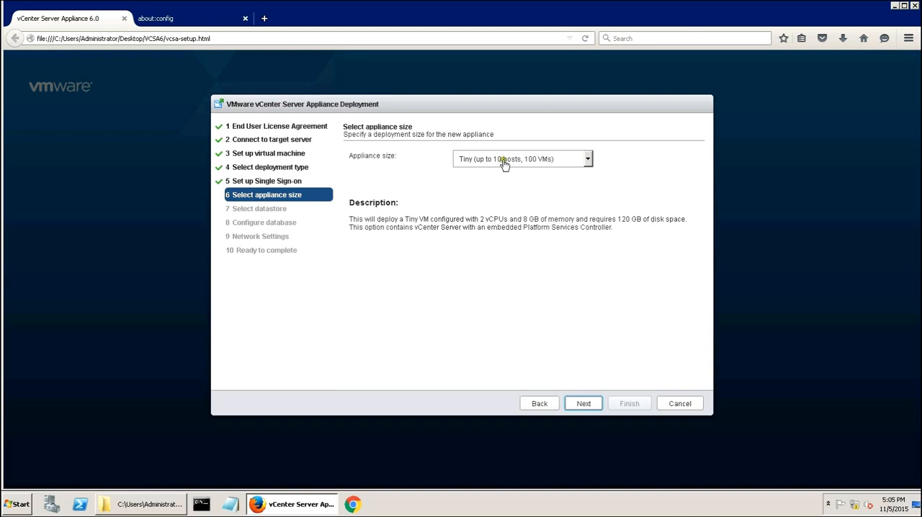
{"action": "left_click", "coordinate": [589, 161]}
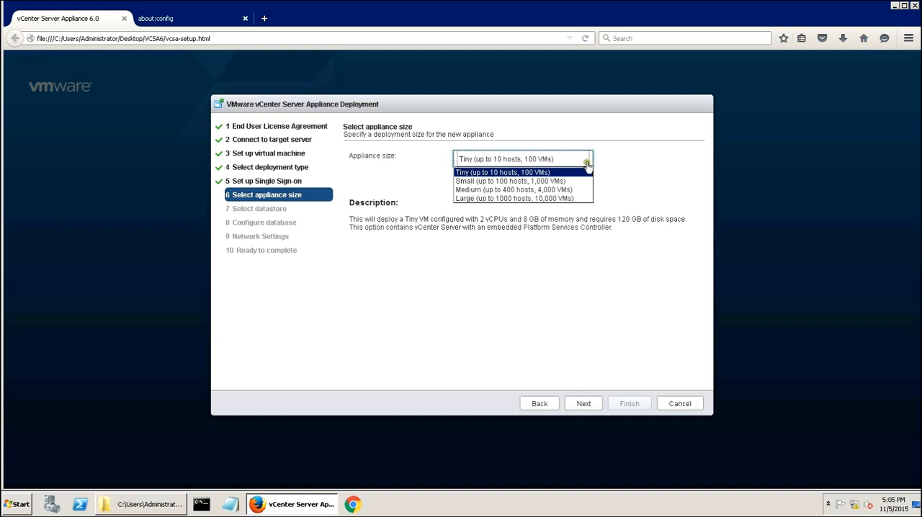
{"action": "left_click", "coordinate": [543, 199]}
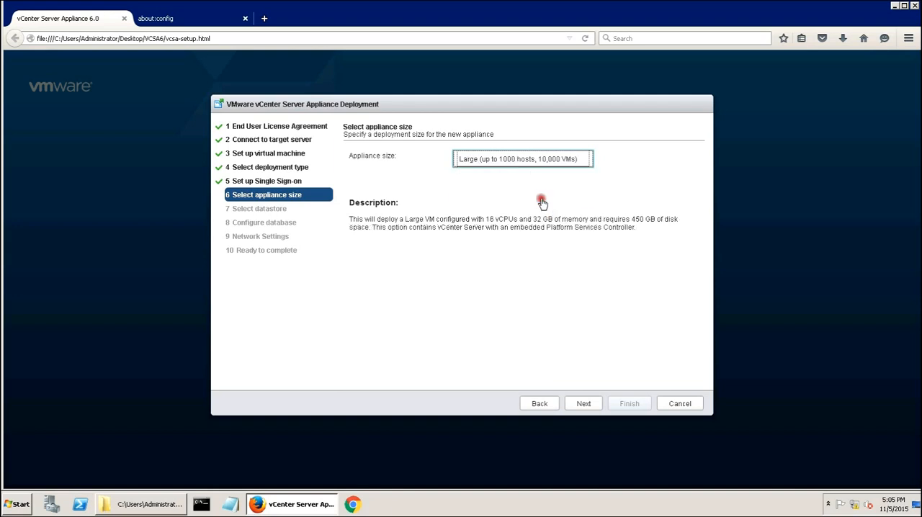
{"action": "left_click_drag", "start_coordinate": [486, 219], "coordinate": [562, 219]}
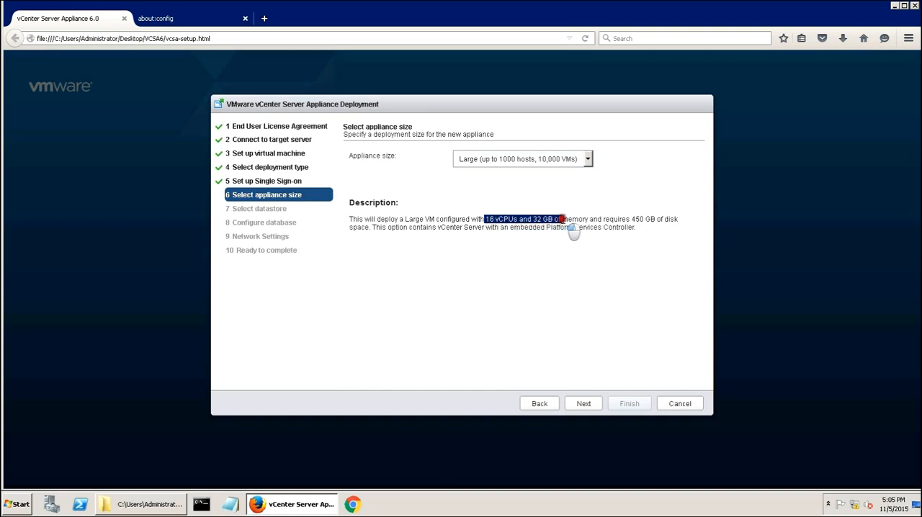
{"action": "left_click_drag", "start_coordinate": [563, 219], "coordinate": [671, 217]}
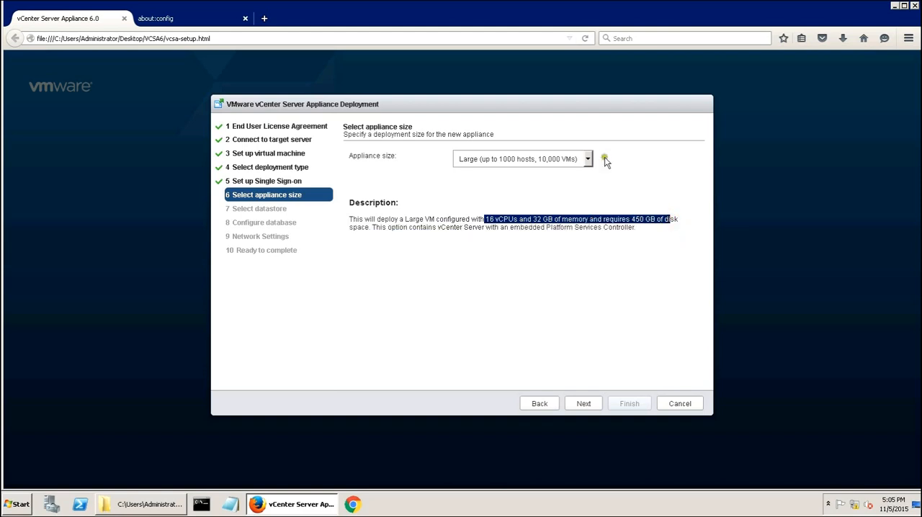
- Set the appliance size to Tiny (up to 10 hosts, 100 VMs) and continue to the datastore selection
{"action": "left_click", "coordinate": [588, 159]}
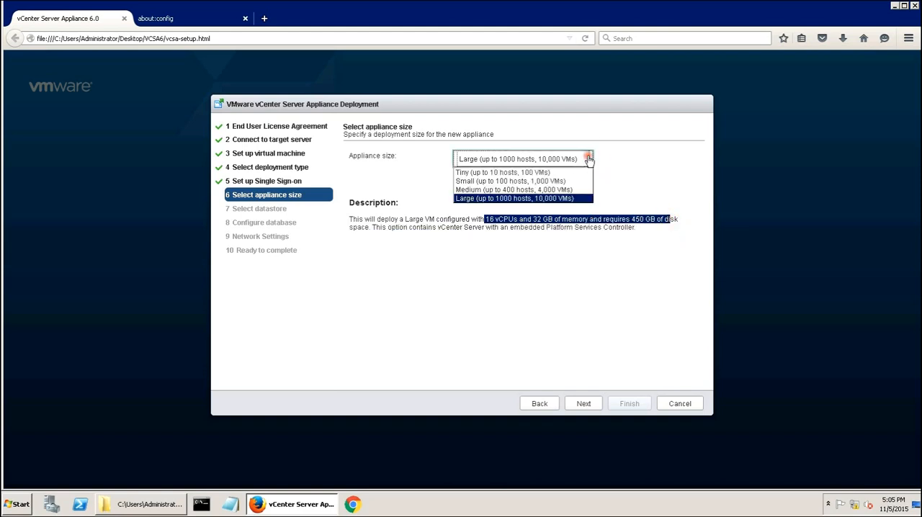
{"action": "left_click", "coordinate": [542, 174]}
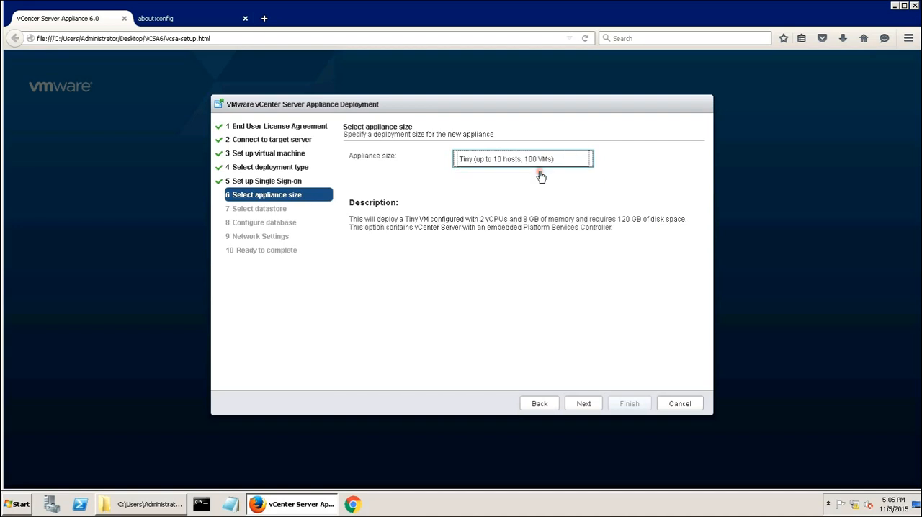
{"action": "left_click", "coordinate": [588, 404]}
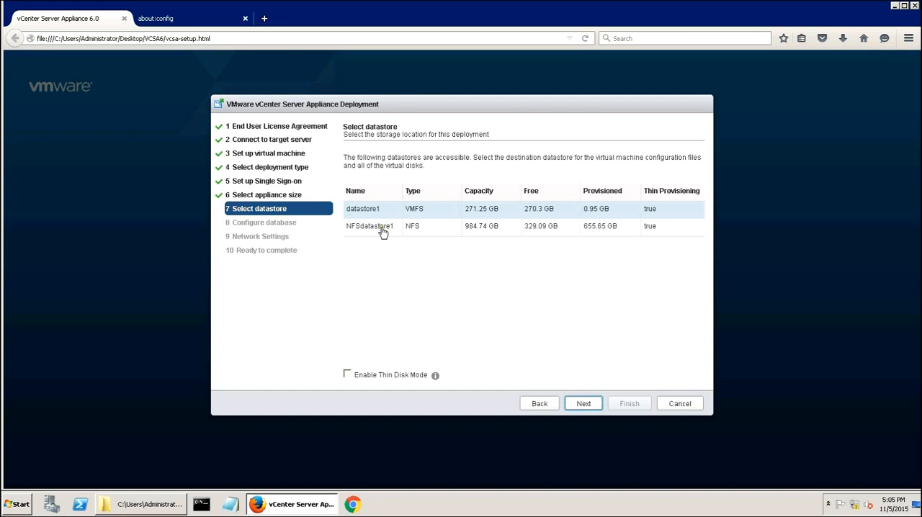
- Store the appliance on NFSdatastore1 with thin disk mode enabled, and keep the embedded vPostgres database
{"action": "left_click", "coordinate": [386, 230]}
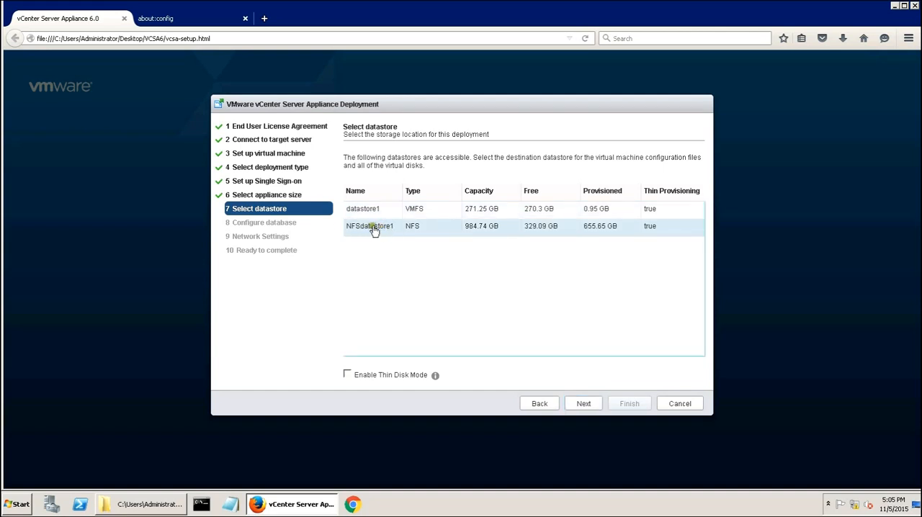
{"action": "left_click", "coordinate": [347, 375]}
{"action": "left_click", "coordinate": [348, 375]}
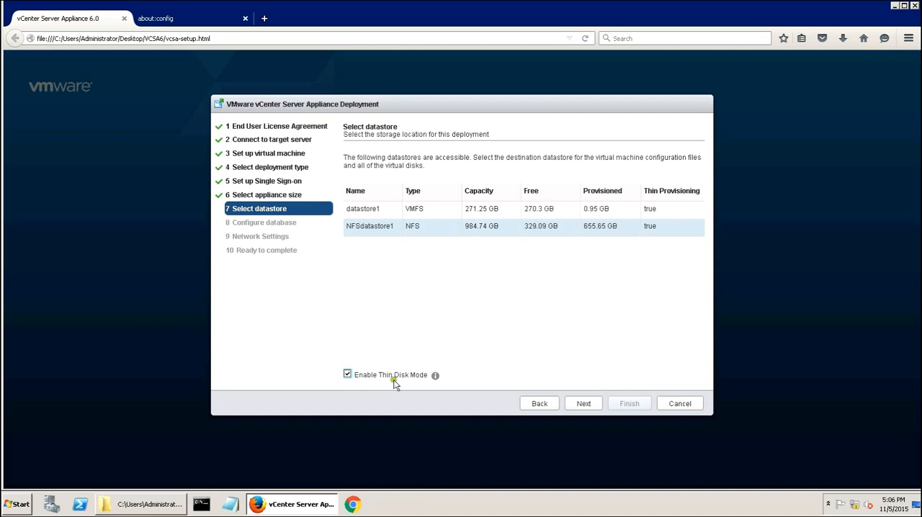
{"action": "left_click", "coordinate": [584, 404]}
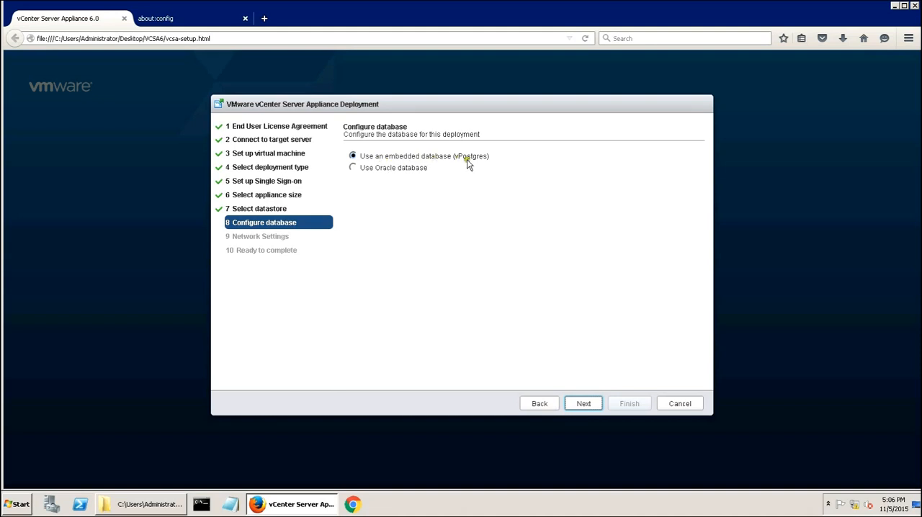
{"action": "left_click", "coordinate": [587, 406]}
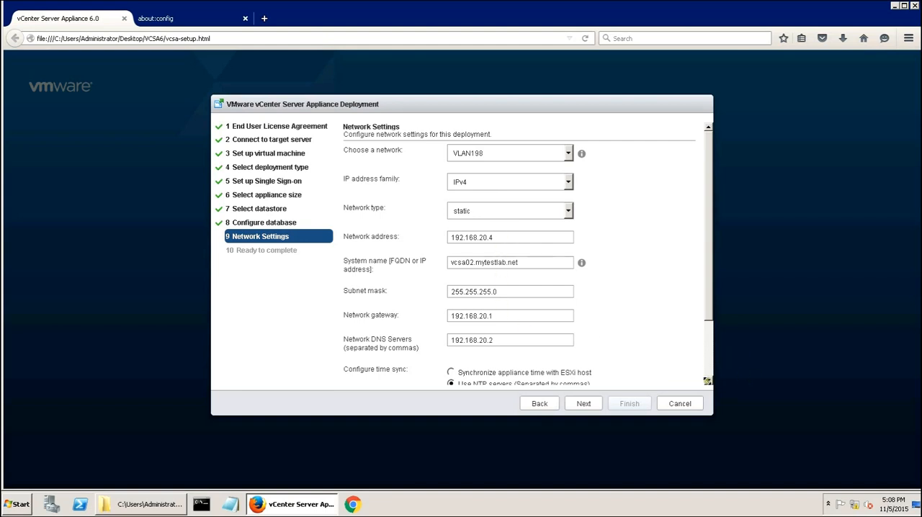
- Accept the entered network and time sync settings with SSH left disabled, and start the appliance deployment from the summary
{"action": "left_click", "coordinate": [710, 382]}
{"action": "left_click", "coordinate": [709, 382]}
{"action": "left_click", "coordinate": [709, 382]}
{"action": "left_click", "coordinate": [709, 382]}
{"action": "left_click", "coordinate": [710, 382]}
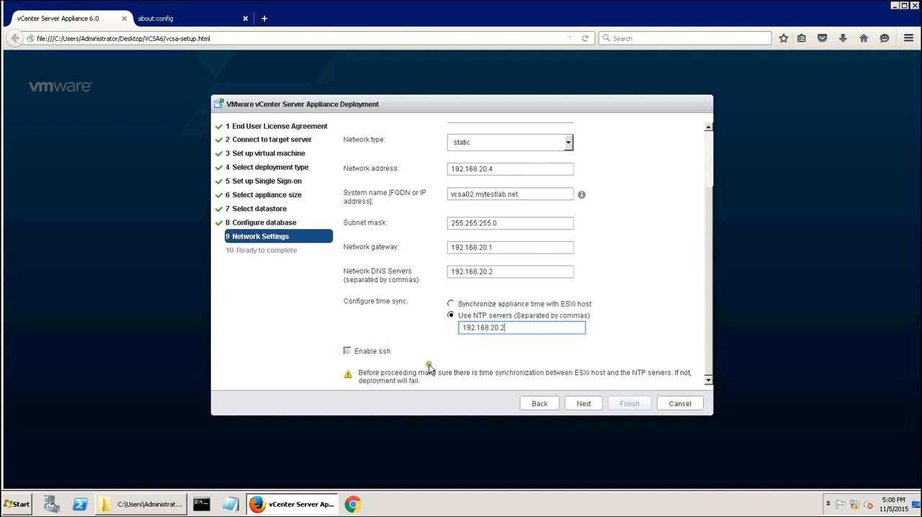
{"action": "left_click", "coordinate": [585, 405]}
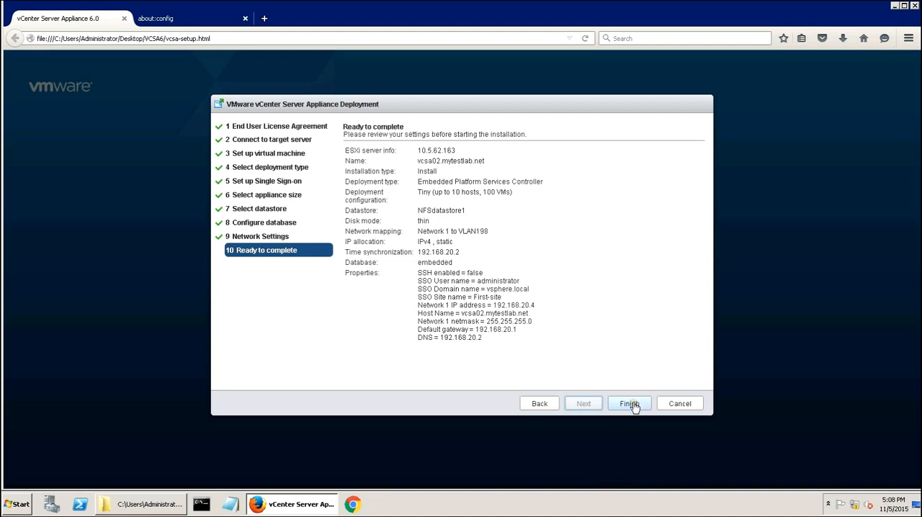
{"action": "left_click", "coordinate": [631, 405]}
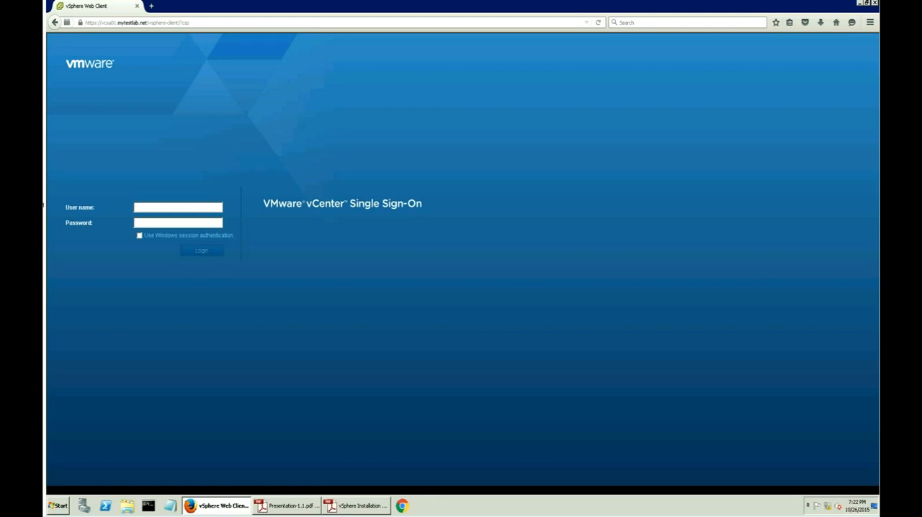
- Log in to the vSphere Web Client as the vsphere.local domain administrator, entering the user name and account password
{"action": "left_click", "coordinate": [162, 209]}
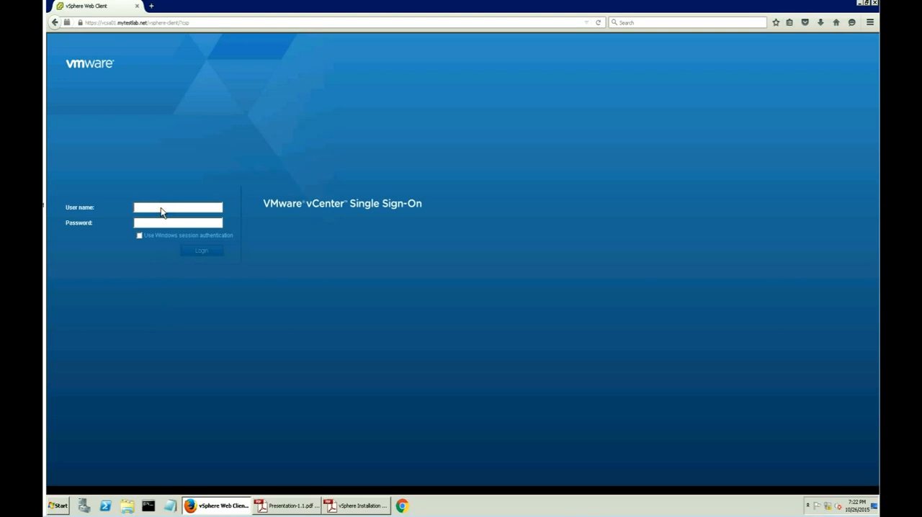
{"action": "type", "text": "administrator@vsphere.local"}
{"action": "key", "text": "Tab"}
{"action": "type", "text": "•••••••••••"}
{"action": "key", "text": "Return"}
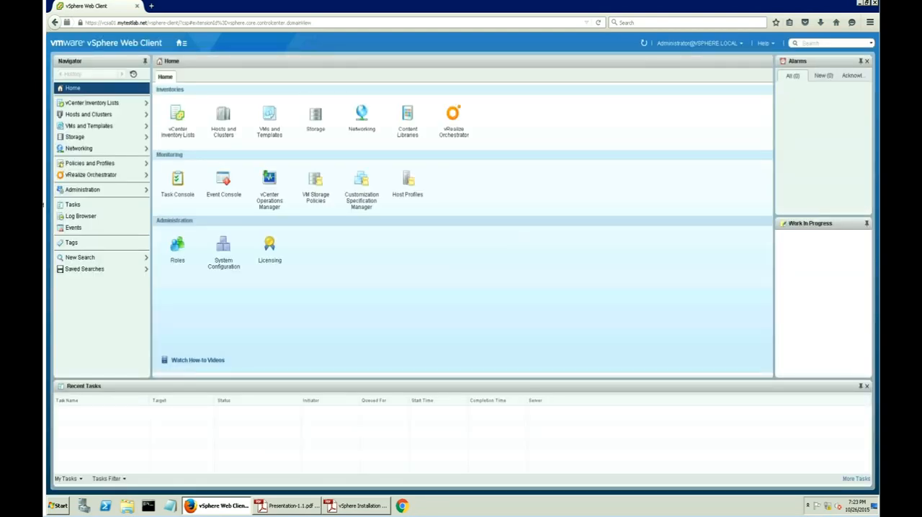
- Create a datacenter named DC01 under vcsa01.mytestlab.net in the Hosts and Clusters inventory
{"action": "left_click", "coordinate": [223, 140]}
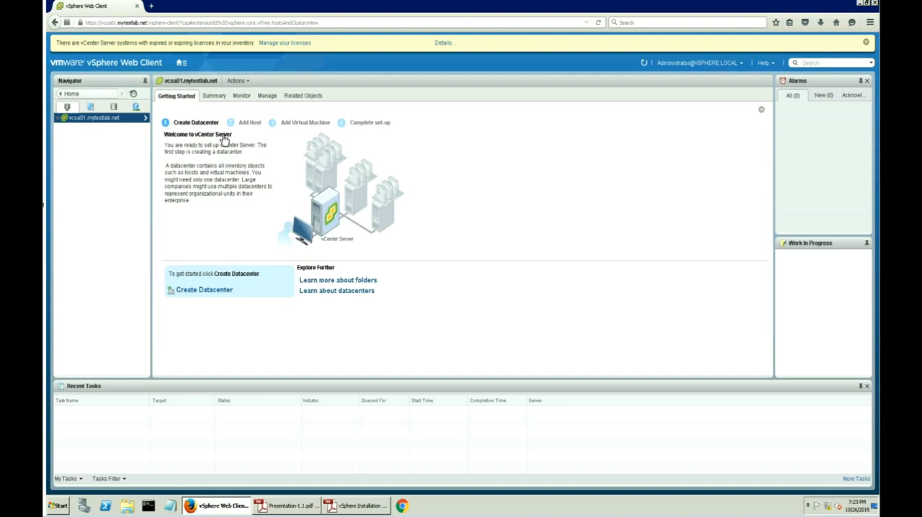
{"action": "left_click", "coordinate": [216, 291]}
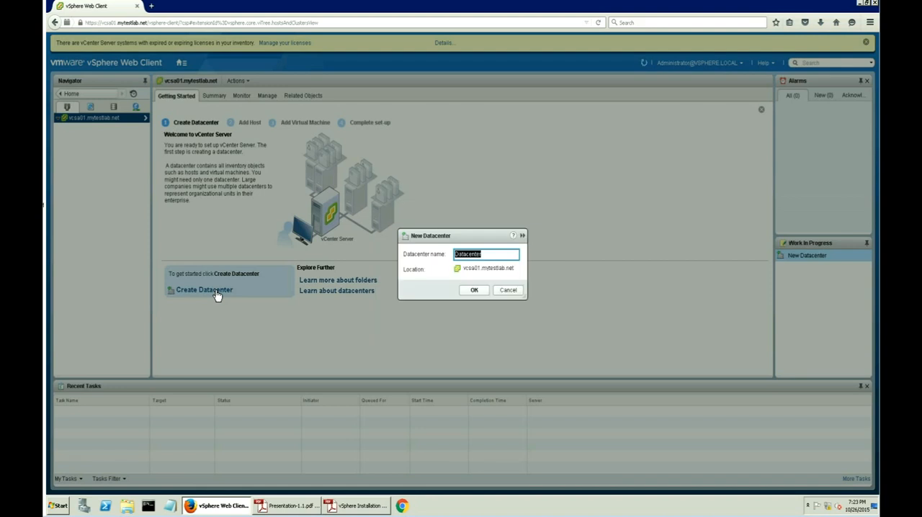
{"action": "left_click", "coordinate": [495, 257]}
{"action": "type", "text": "01"}
{"action": "key", "text": "BackSpace"}
{"action": "key", "text": "BackSpace"}
{"action": "key", "text": "BackSpace"}
{"action": "key", "text": "BackSpace"}
{"action": "key", "text": "BackSpace"}
{"action": "key", "text": "BackSpace"}
{"action": "key", "text": "BackSpace"}
{"action": "key", "text": "BackSpace"}
{"action": "key", "text": "BackSpace"}
{"action": "type", "text": "C"}
{"action": "left_click", "coordinate": [475, 290]}
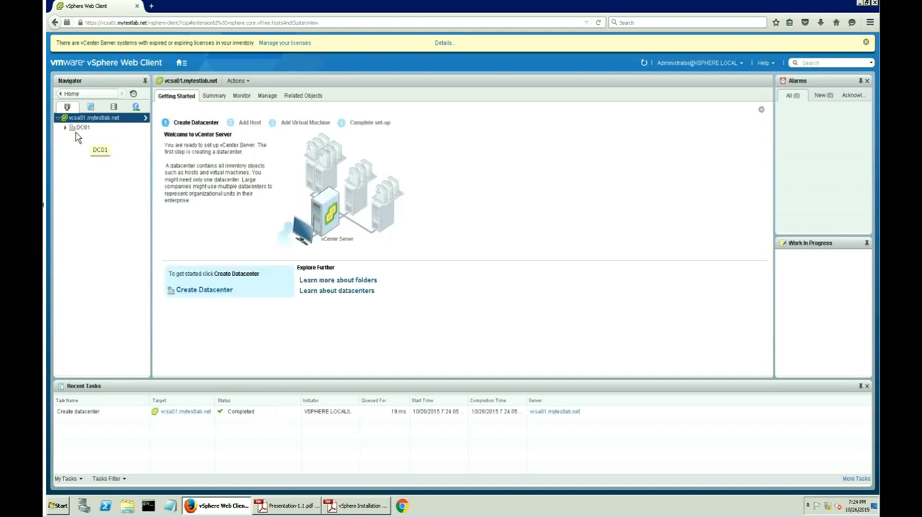
- Start a new cluster in datacenter DC01 and name it Cluster-A
{"action": "left_click", "coordinate": [81, 131]}
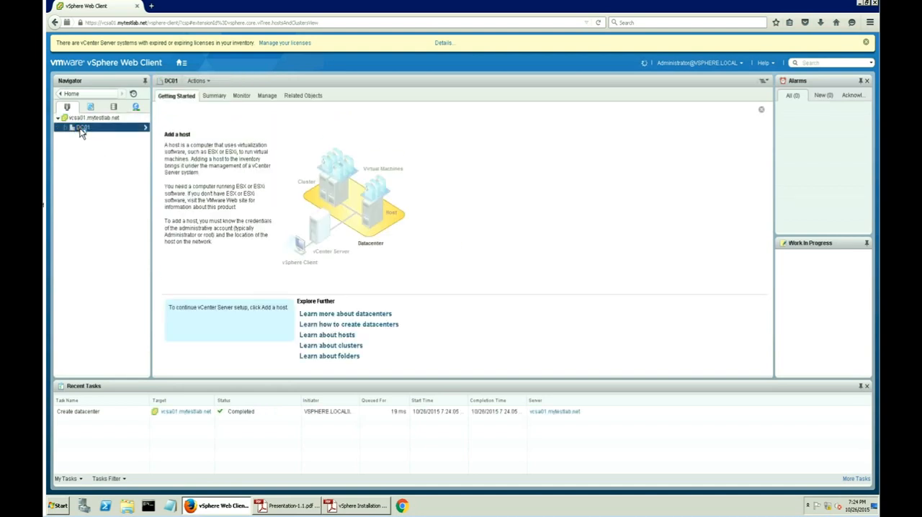
{"action": "right_click", "coordinate": [82, 131]}
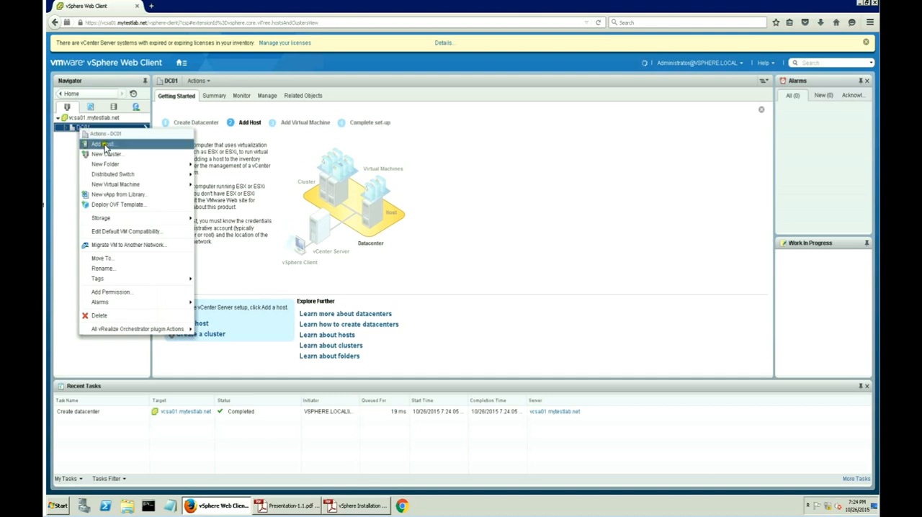
{"action": "left_click", "coordinate": [122, 154]}
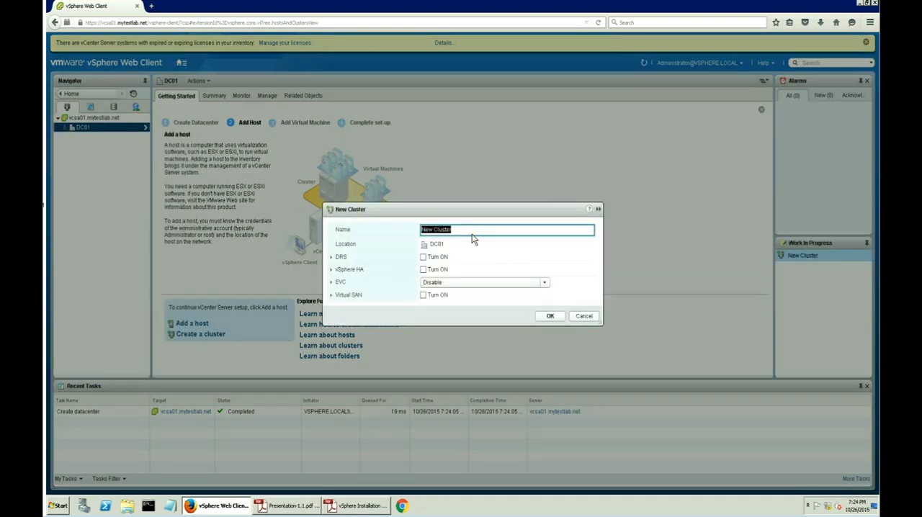
{"action": "type", "text": "Cluster"}
{"action": "type", "text": "01"}
{"action": "key", "text": "BackSpace"}
{"action": "key", "text": "BackSpace"}
{"action": "type", "text": "-A"}
- Turn on DRS and vSphere HA for the new cluster, keep EVC disabled after checking its modes, and create the cluster
{"action": "left_click", "coordinate": [424, 257]}
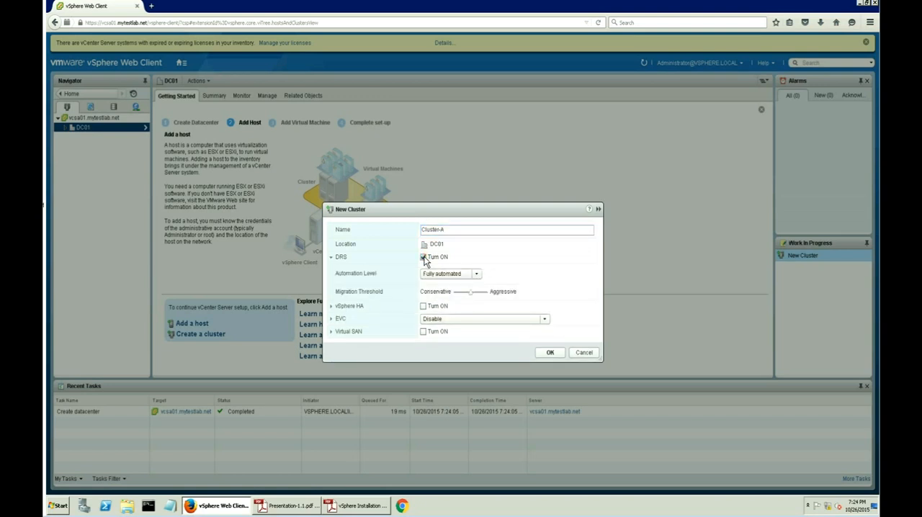
{"action": "left_click", "coordinate": [425, 306]}
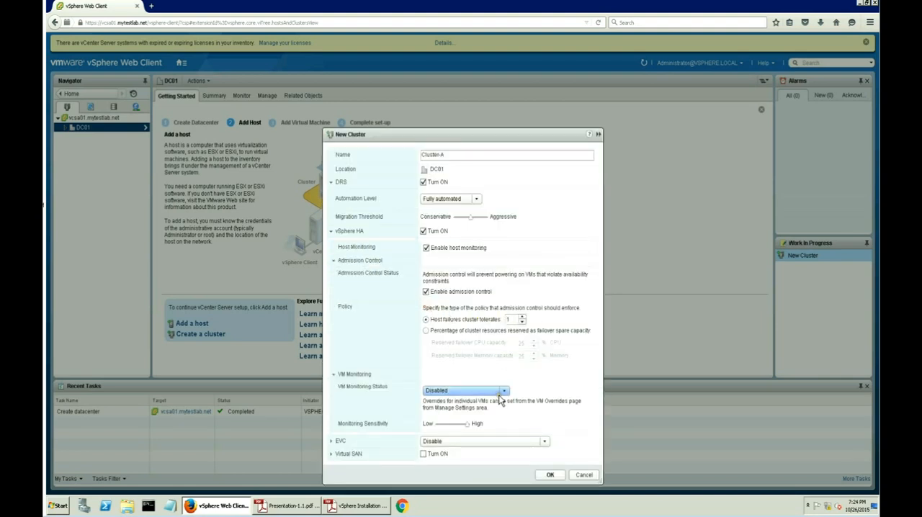
{"action": "left_click", "coordinate": [546, 441]}
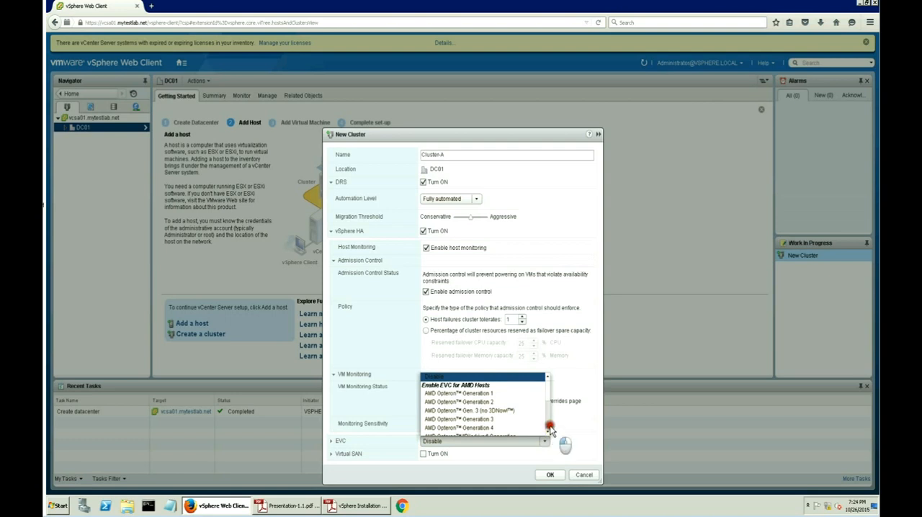
{"action": "left_click", "coordinate": [549, 429]}
{"action": "left_click", "coordinate": [548, 430]}
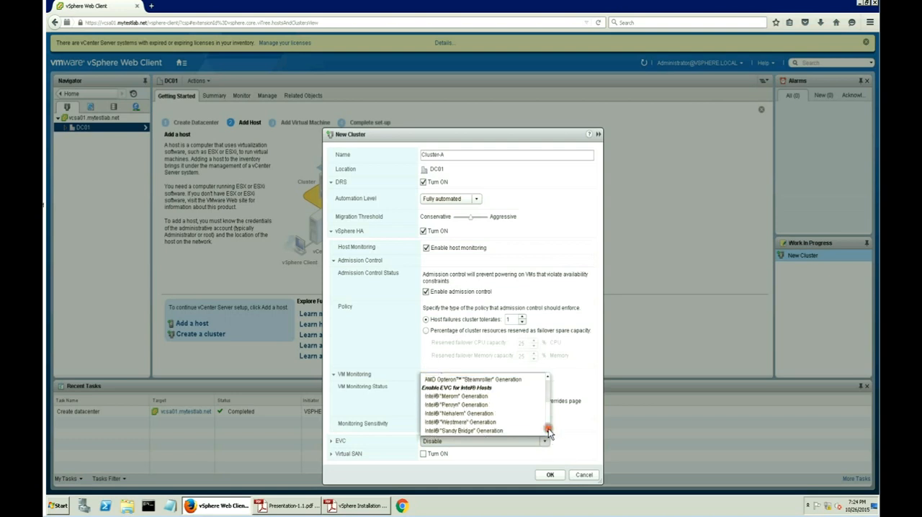
{"action": "left_click", "coordinate": [524, 443]}
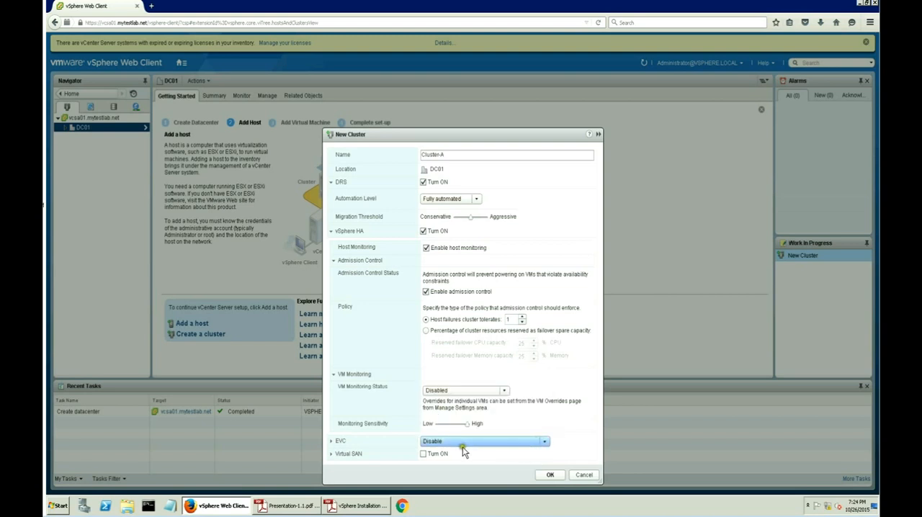
{"action": "left_click", "coordinate": [551, 475]}
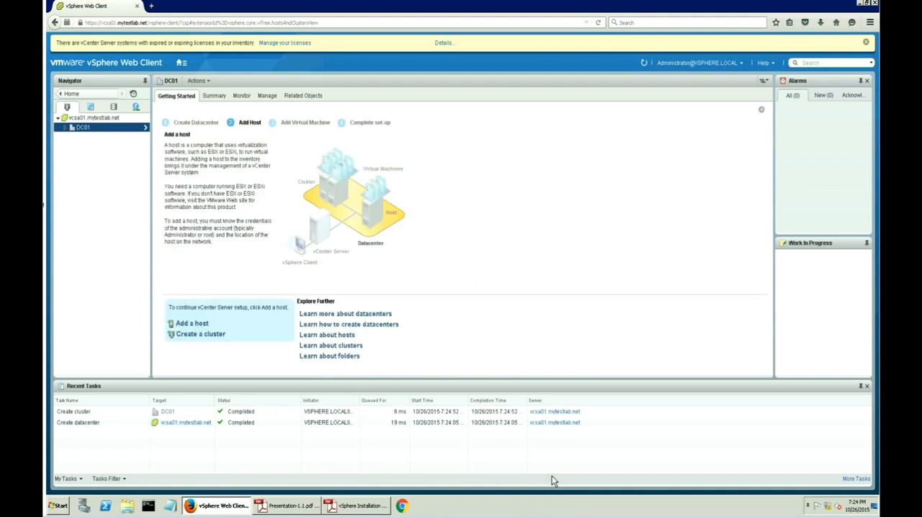
- Start adding a host to Cluster-A under DC01, with esxi-01.mytestlab.net as its host name
{"action": "left_click", "coordinate": [65, 127]}
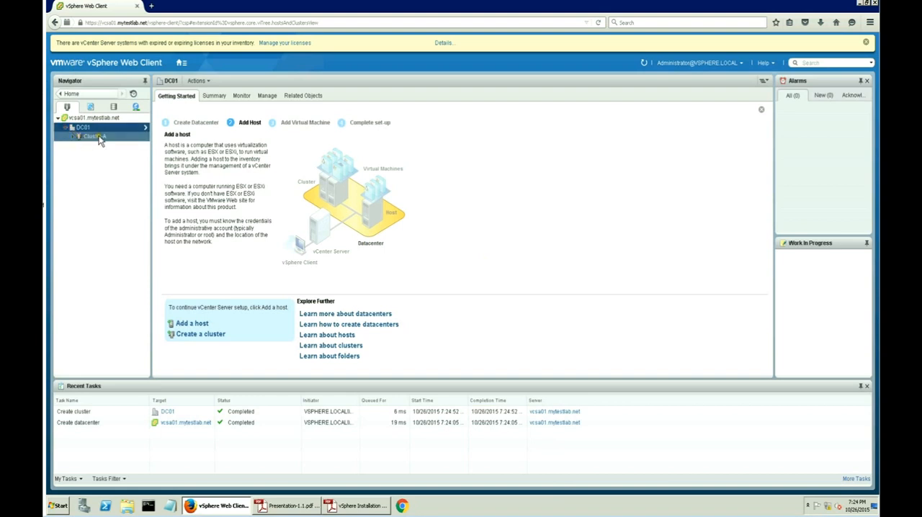
{"action": "left_click", "coordinate": [96, 137]}
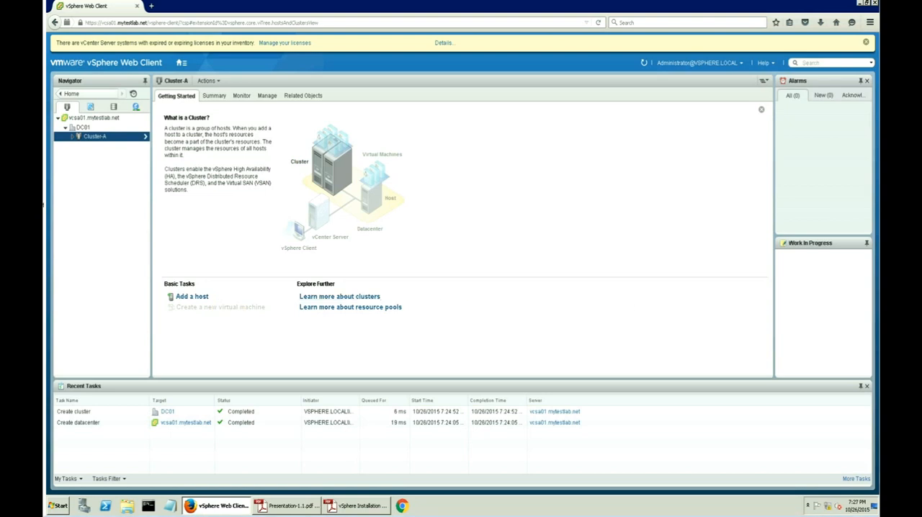
{"action": "left_click", "coordinate": [198, 296]}
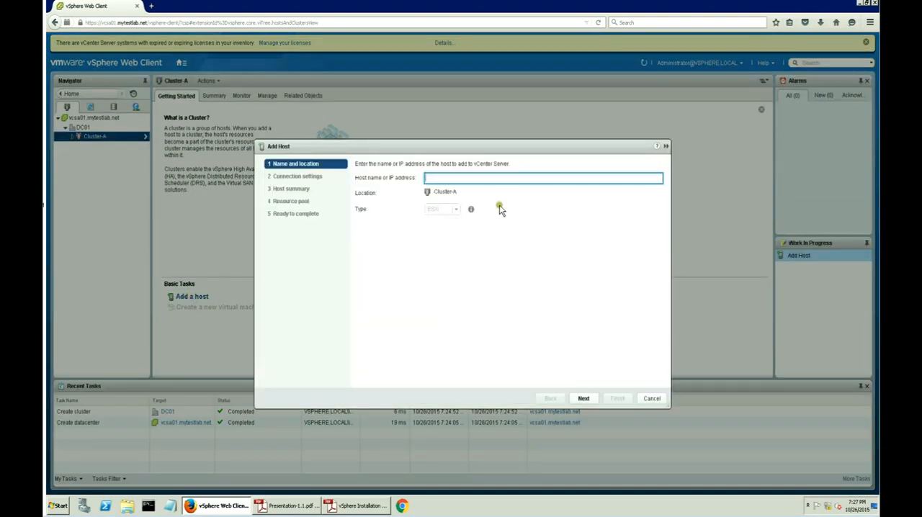
{"action": "type", "text": "xi-01.mytestlab.net"}
{"action": "key", "text": "Tab"}
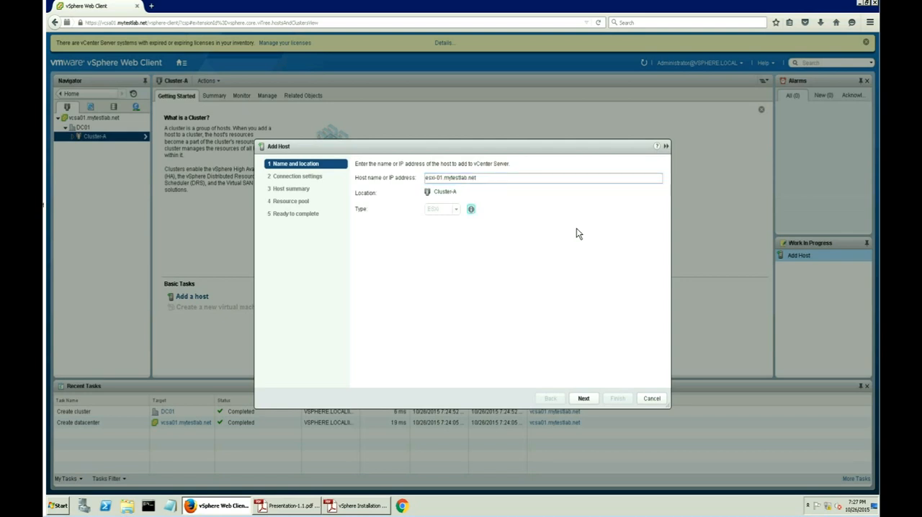
{"action": "left_click", "coordinate": [588, 398]}
{"action": "left_click", "coordinate": [583, 399]}
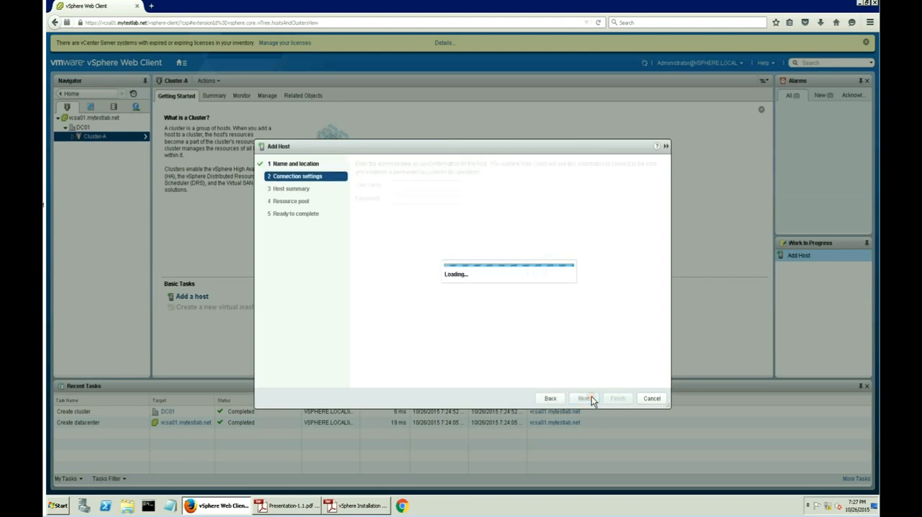
- Connect to the host as root with the account password and accept replacing its certificate
{"action": "type", "text": "root"}
{"action": "key", "text": "Tab"}
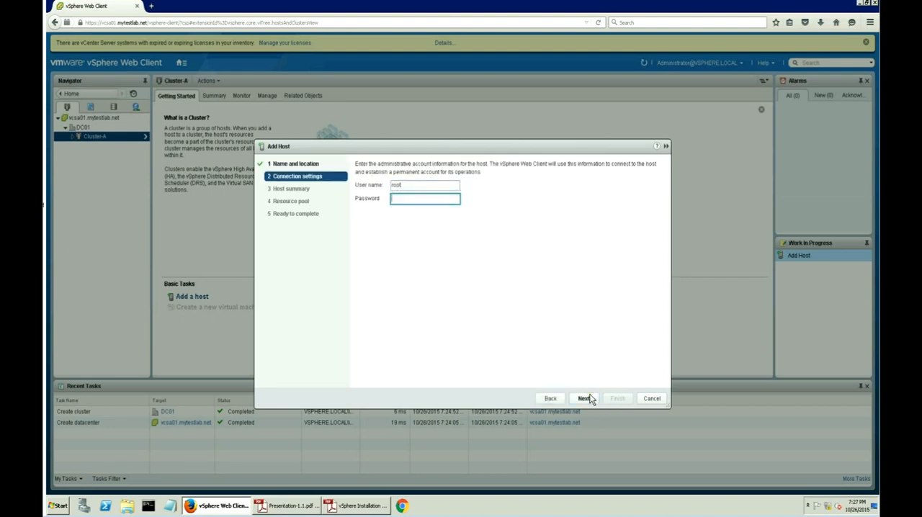
{"action": "type", "text": "V"}
{"action": "left_click", "coordinate": [588, 399]}
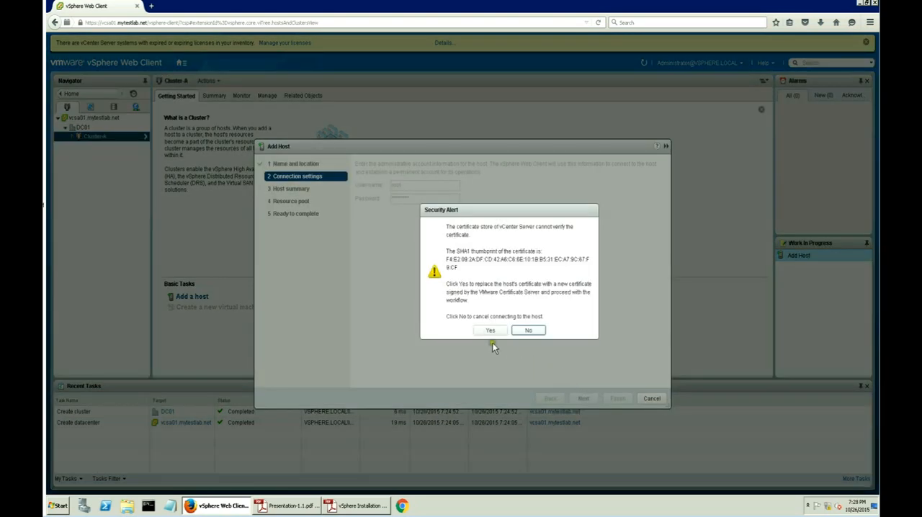
{"action": "left_click", "coordinate": [489, 330]}
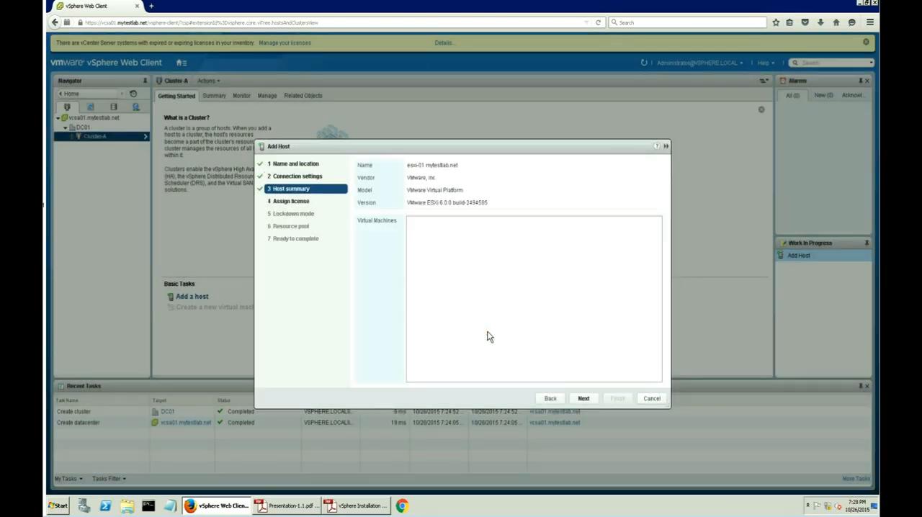
- Add esxi-01.mytestlab.net with the Evaluation License, lockdown mode Disabled, and its virtual machines in the cluster's root resource pool
{"action": "left_click", "coordinate": [591, 402]}
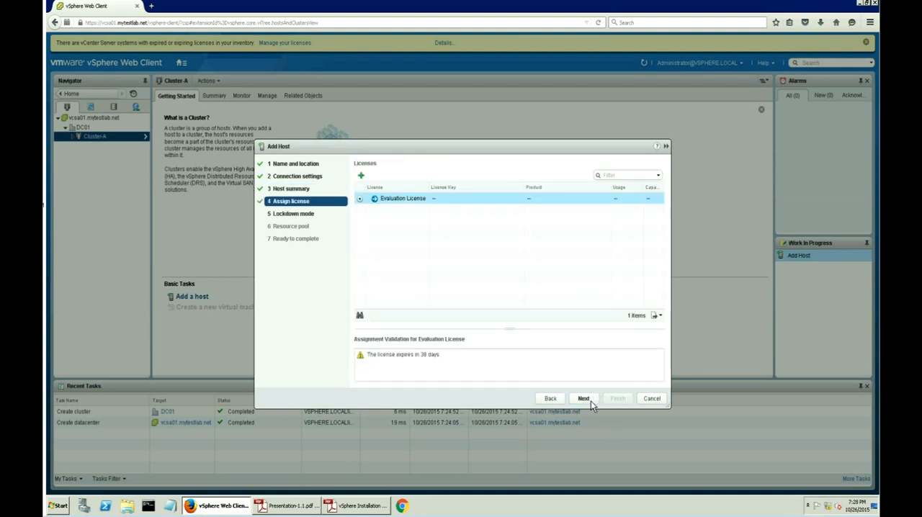
{"action": "left_click", "coordinate": [584, 398]}
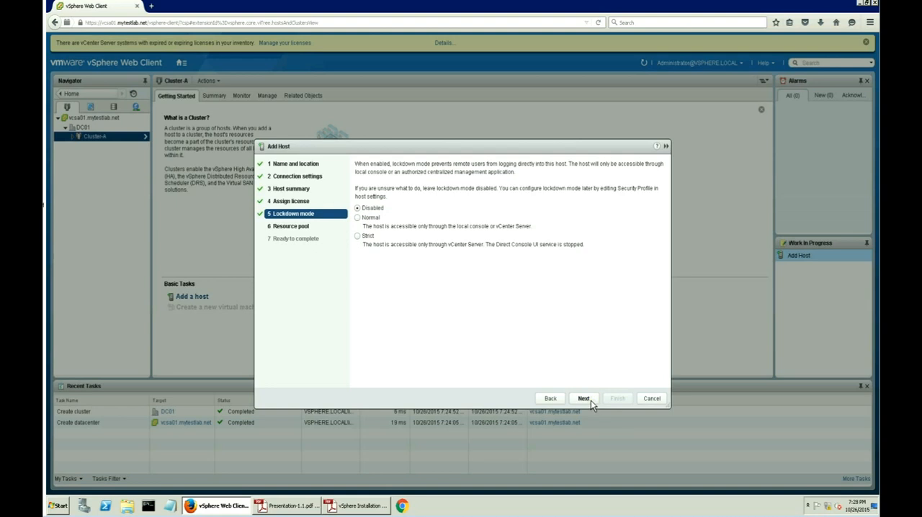
{"action": "left_click", "coordinate": [585, 398]}
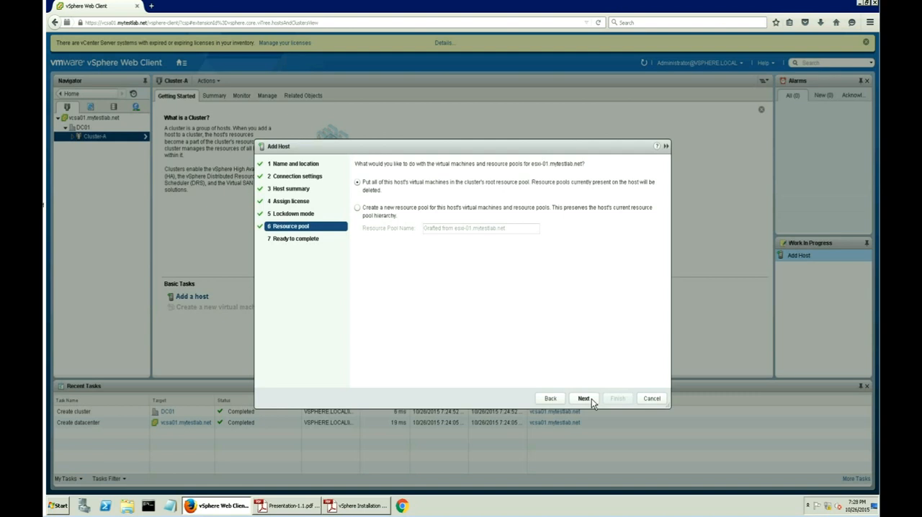
{"action": "left_click", "coordinate": [584, 398]}
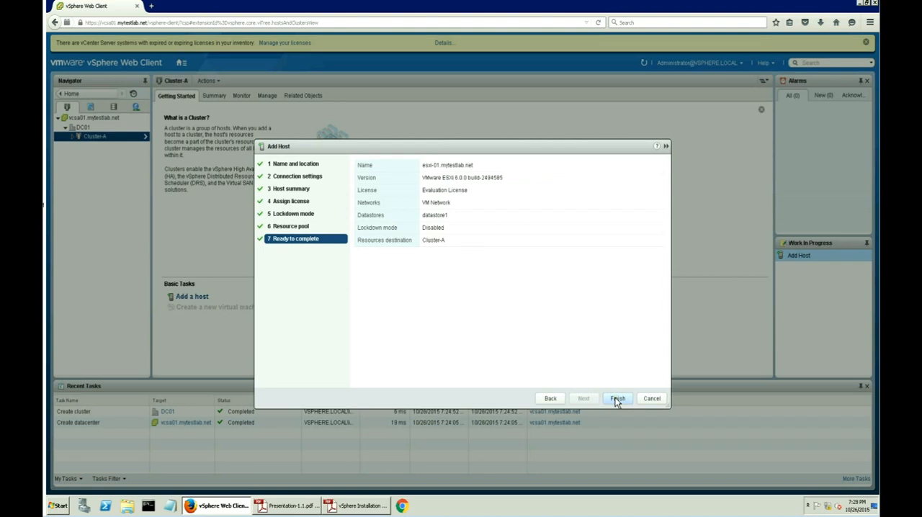
{"action": "left_click", "coordinate": [617, 398]}
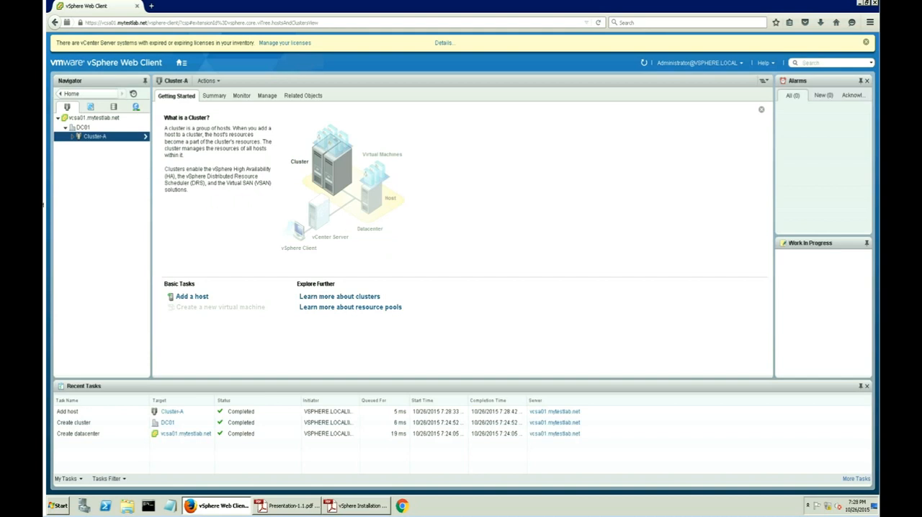
- Expand Cluster-A in the inventory and start adding a second host to it with host name esxi-02.mytestlab.net
{"action": "left_click", "coordinate": [73, 137]}
{"action": "left_click", "coordinate": [192, 297]}
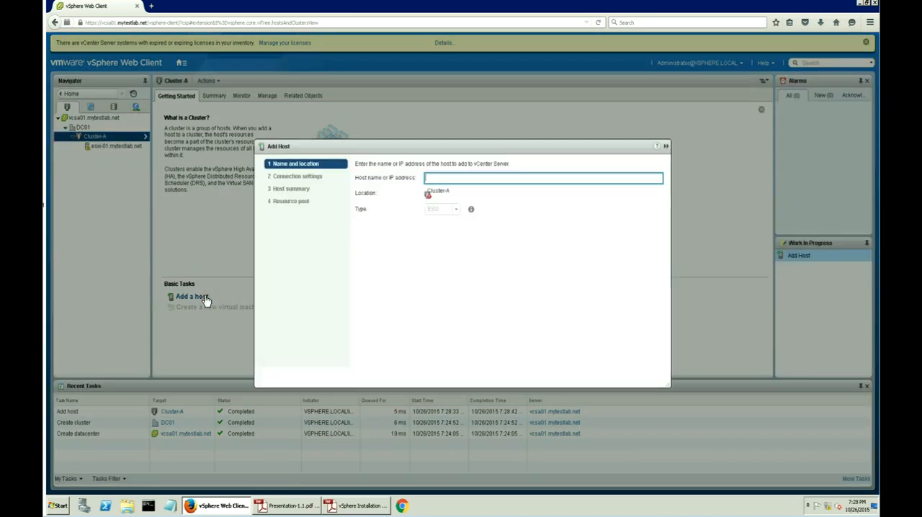
{"action": "left_click", "coordinate": [443, 180]}
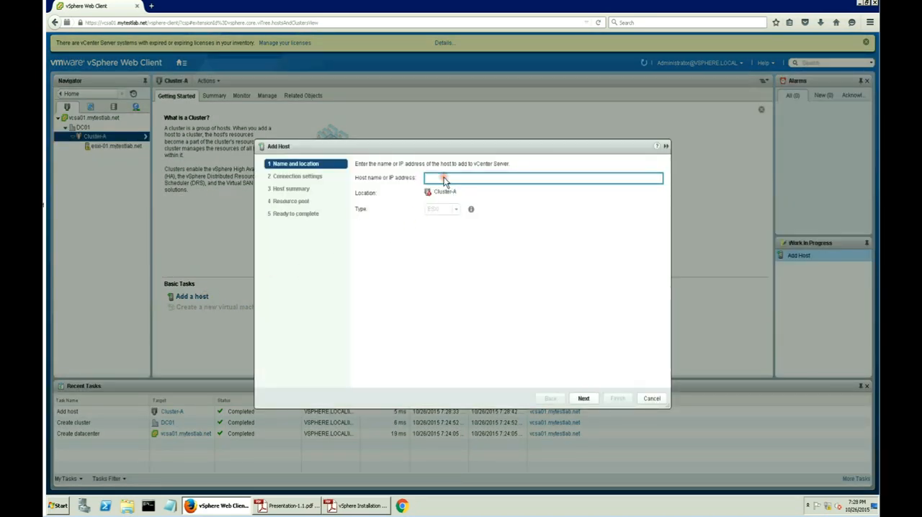
{"action": "type", "text": "esxi-02.mytestlab.net"}
{"action": "left_click", "coordinate": [584, 398]}
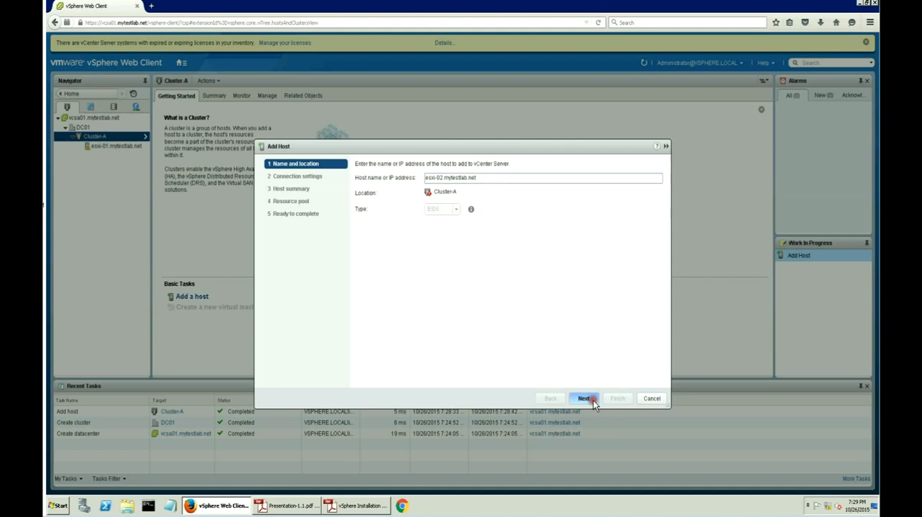
- Enter root and the account password as the second host's connection settings and accept the certificate replacement
{"action": "type", "text": "root"}
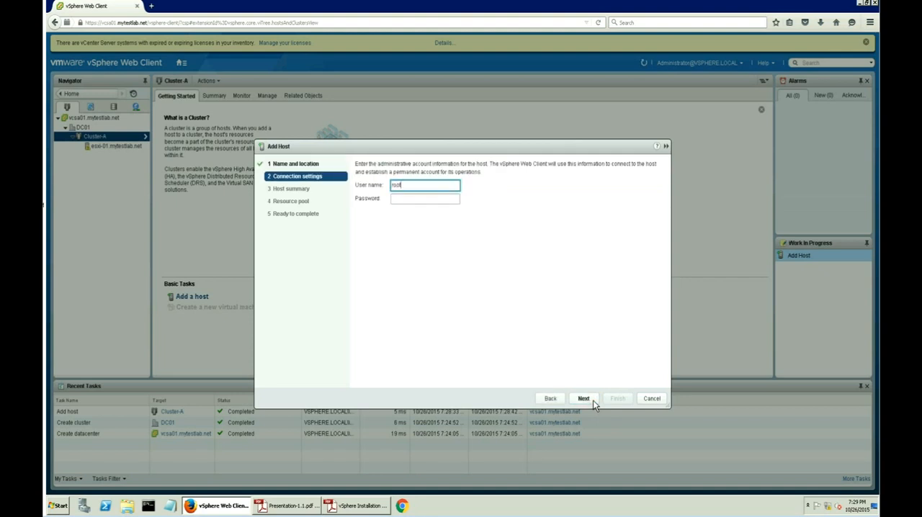
{"action": "key", "text": "Tab"}
{"action": "type", "text": "****"}
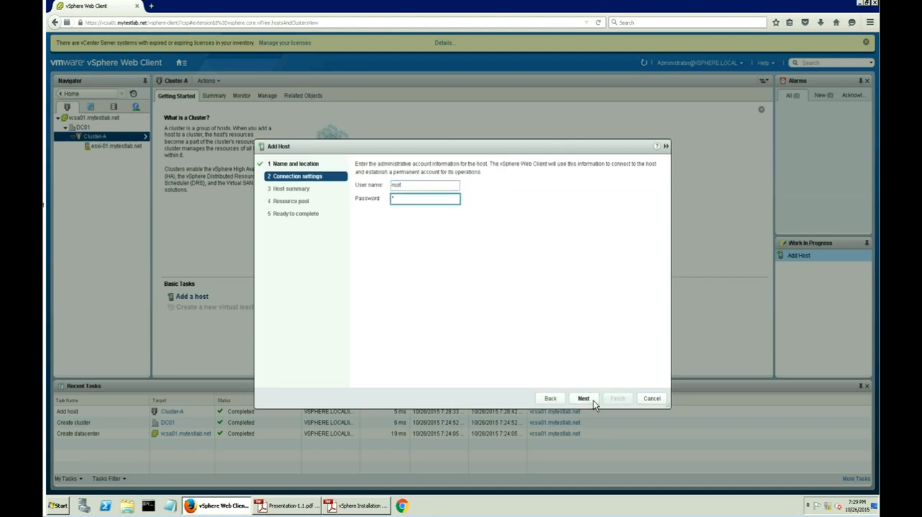
{"action": "type", "text": "******"}
{"action": "left_click", "coordinate": [584, 398]}
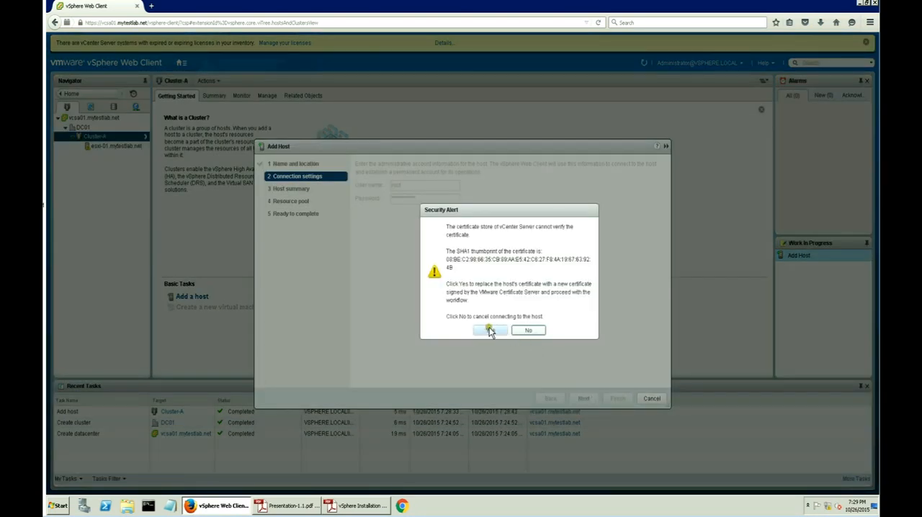
{"action": "left_click", "coordinate": [491, 332]}
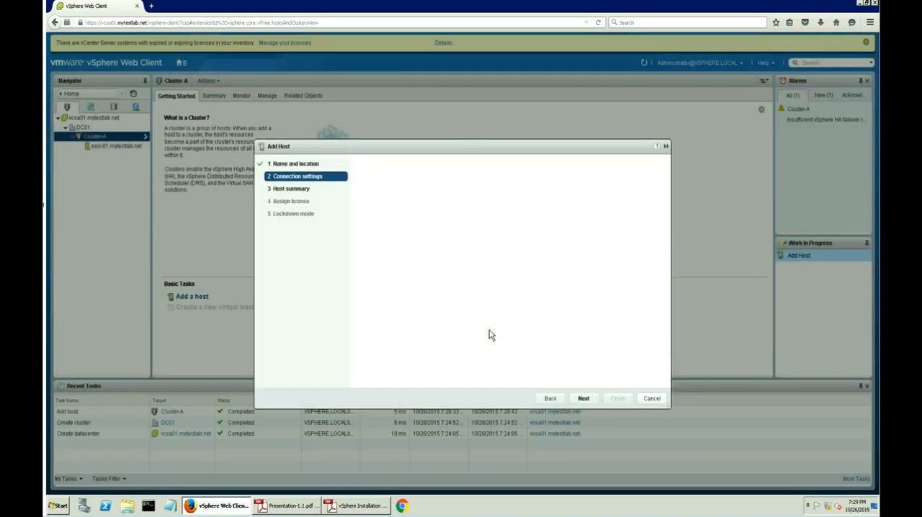
- Keep the Evaluation License, disabled lockdown mode and root resource pool for esxi-02.mytestlab.net, and finish adding it to Cluster-A
{"action": "left_click", "coordinate": [590, 401]}
{"action": "left_click", "coordinate": [585, 399]}
{"action": "left_click", "coordinate": [585, 399]}
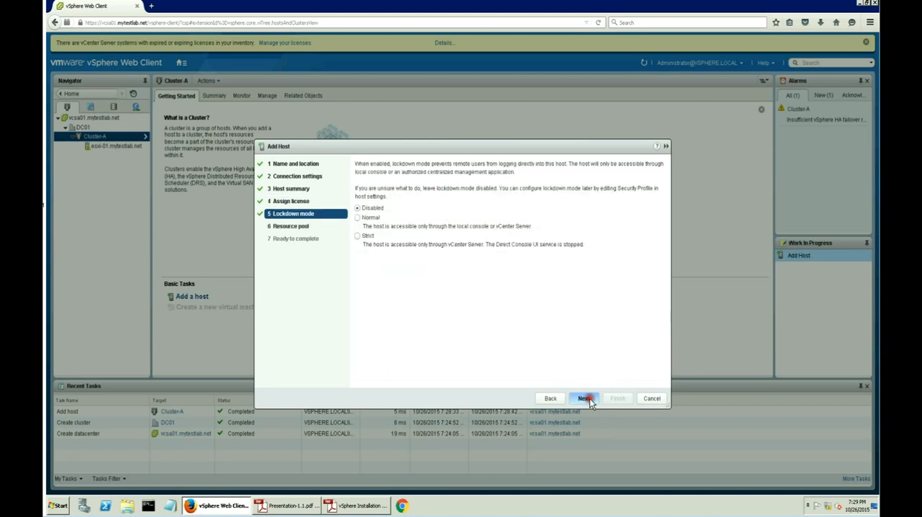
{"action": "left_click", "coordinate": [590, 398]}
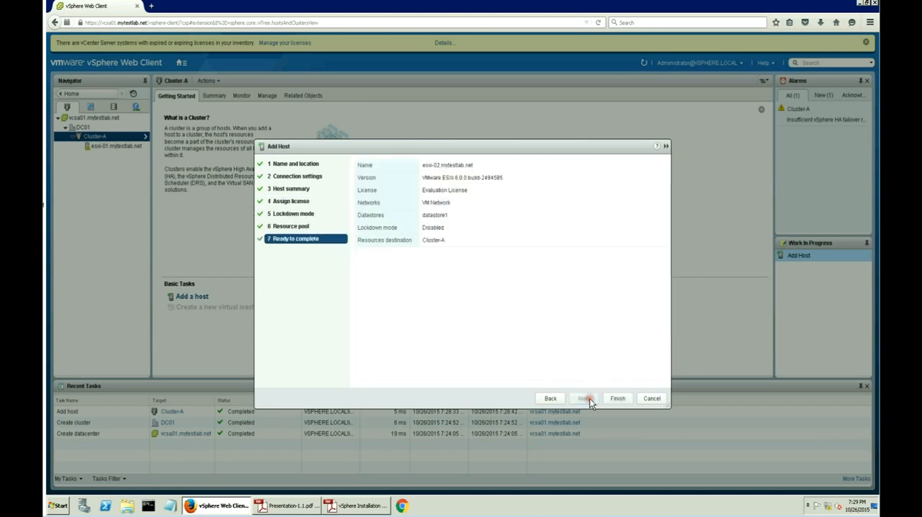
{"action": "left_click", "coordinate": [618, 398]}
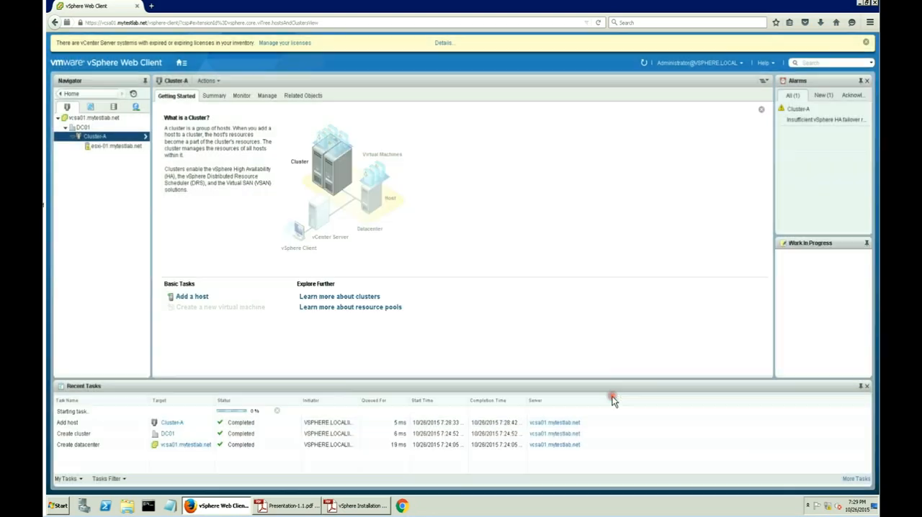